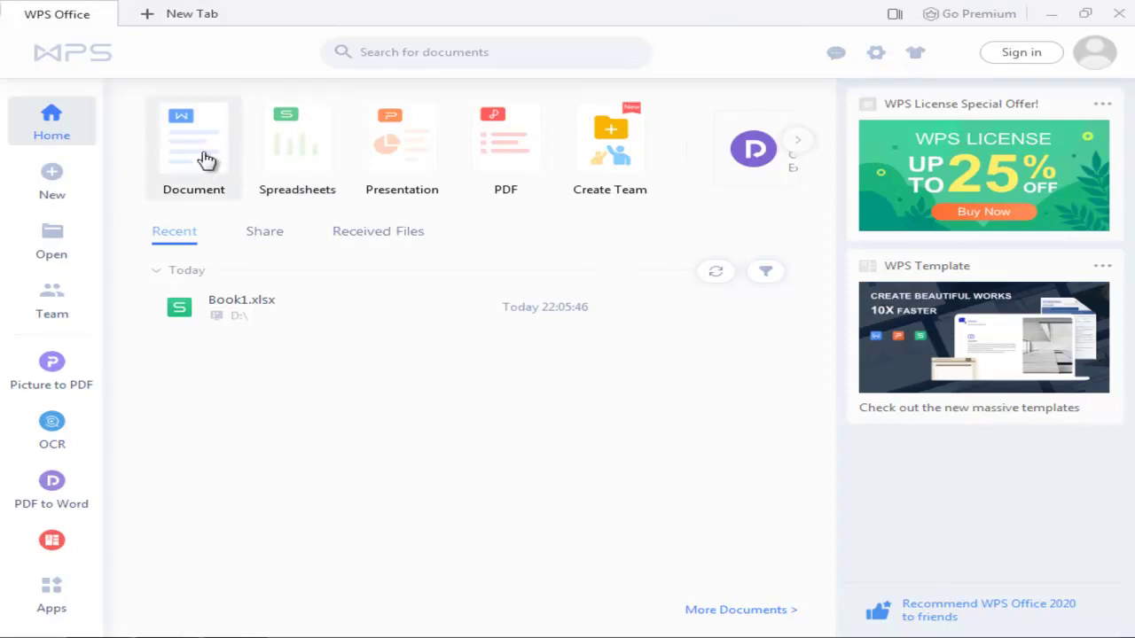
- Create a new blank spreadsheet
left_click(294, 160)
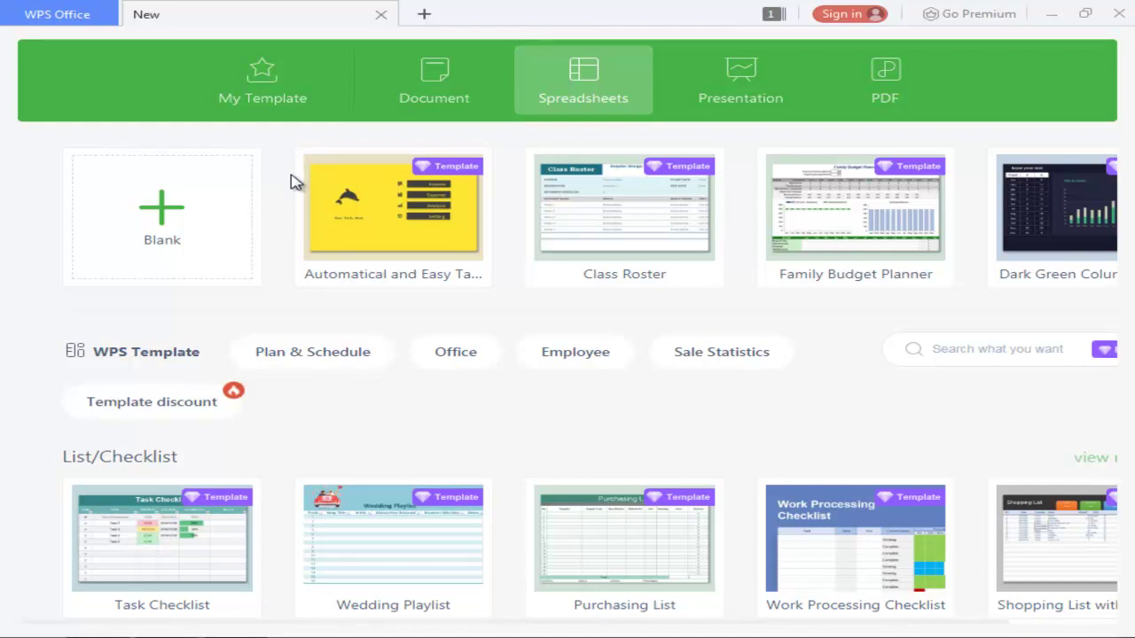
mouse_move(319, 229)
left_click(203, 258)
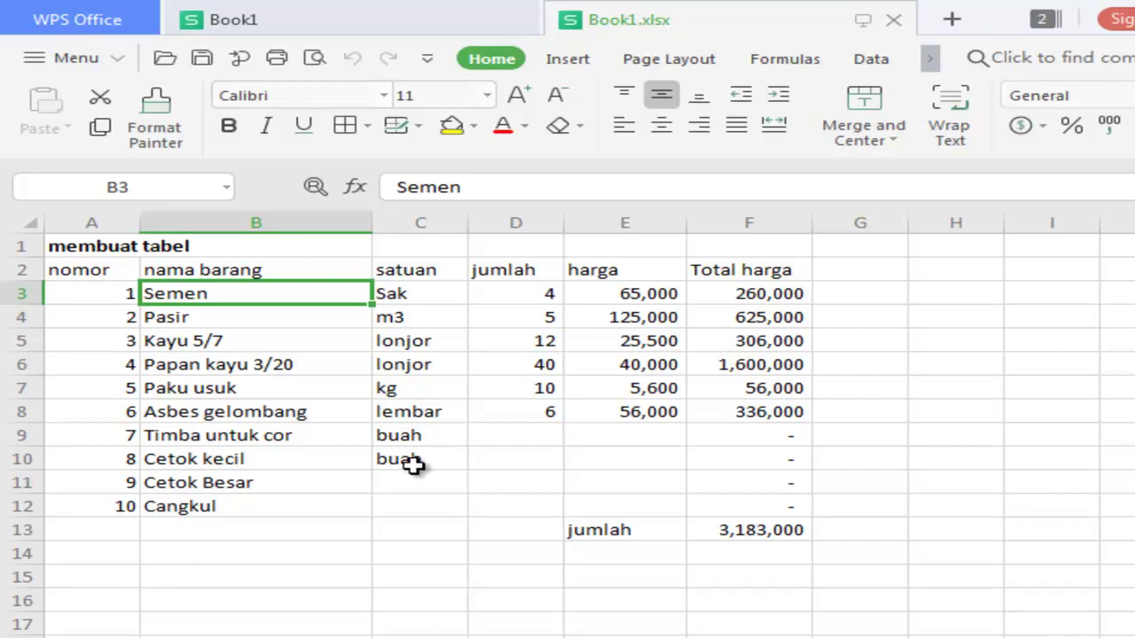
- Examine the item names from Timba untuk cor to Cangkul and the satuan cells beside them
left_click(269, 487)
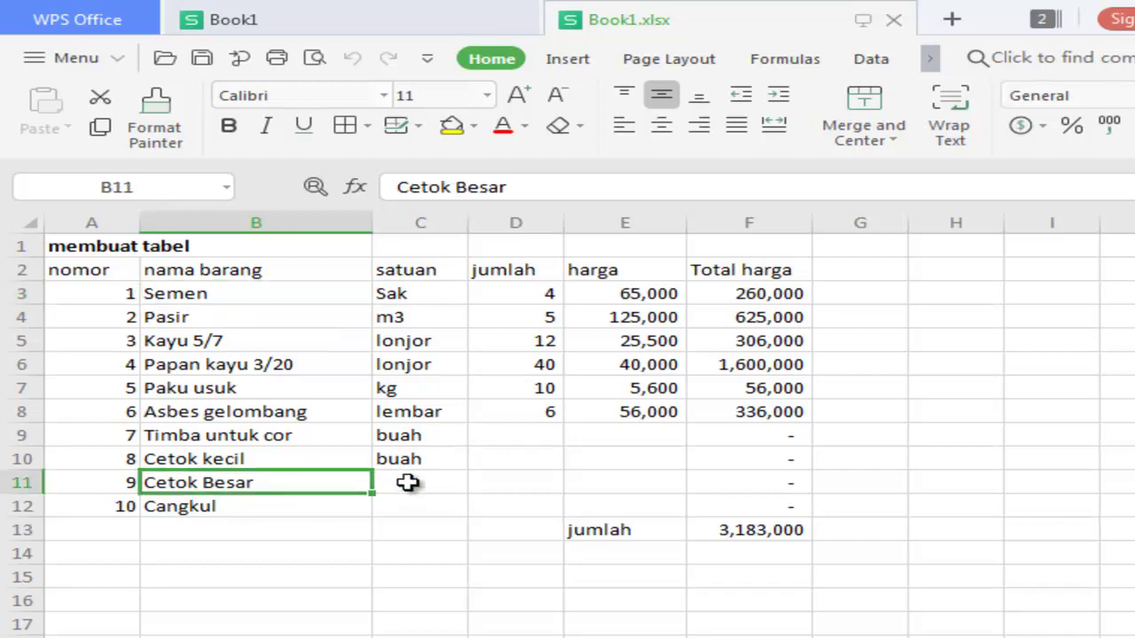
left_click(406, 482)
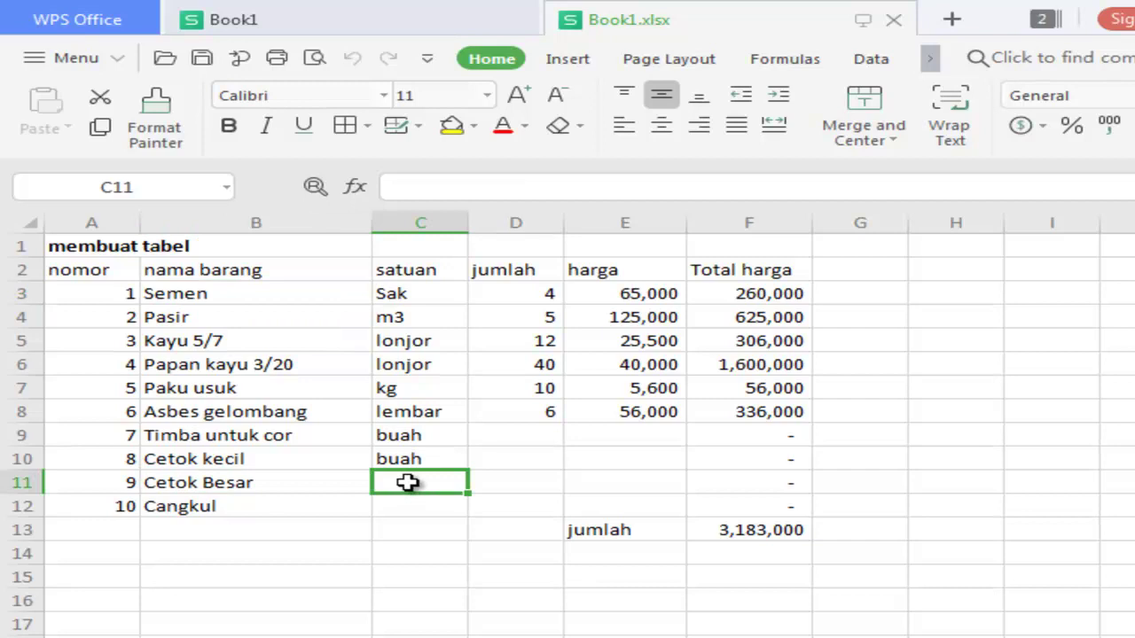
left_click(266, 435)
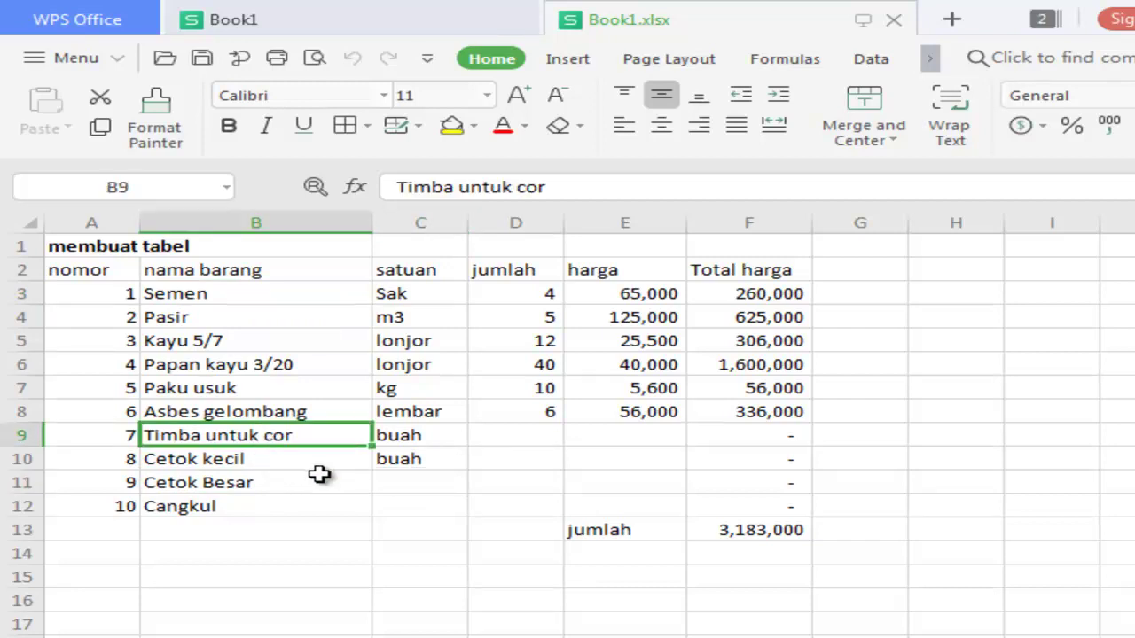
left_click(271, 460)
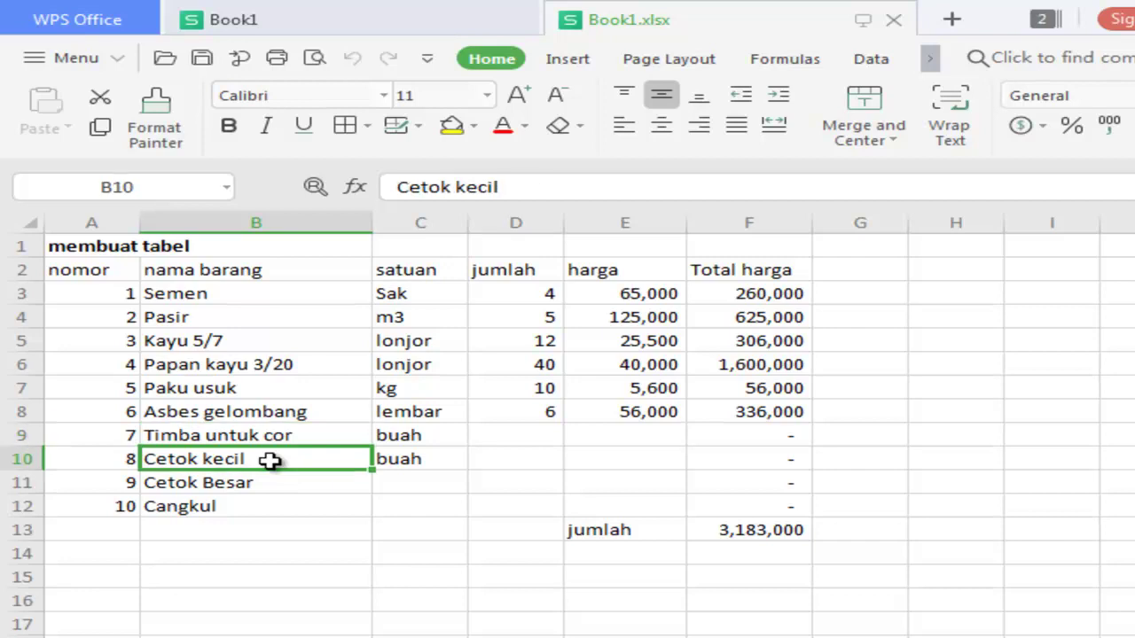
left_click(298, 487)
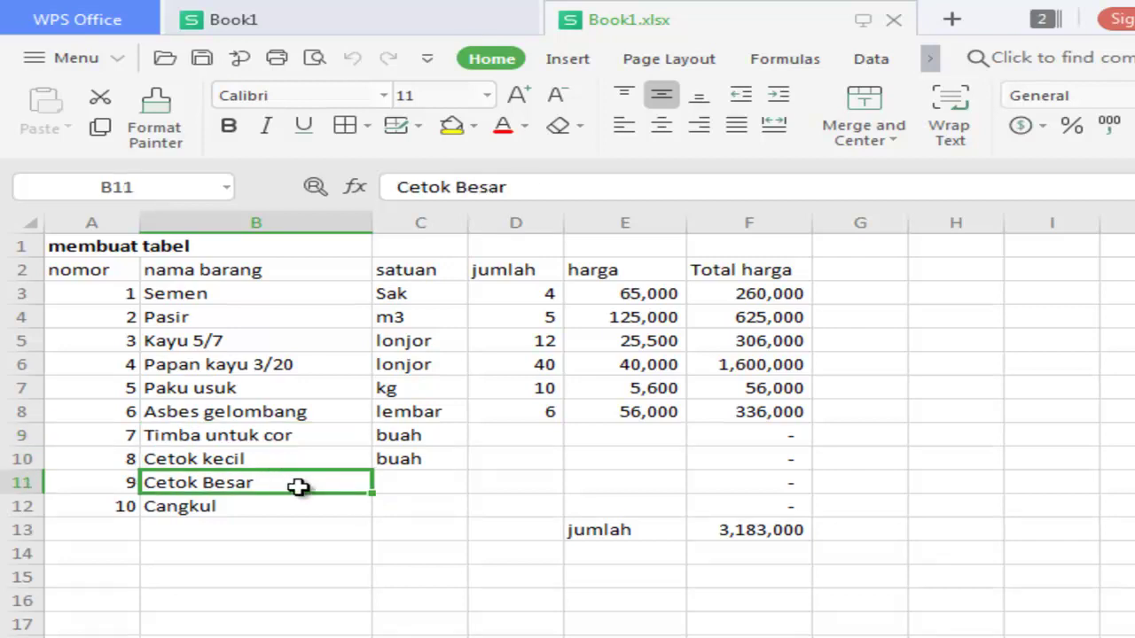
left_click(296, 507)
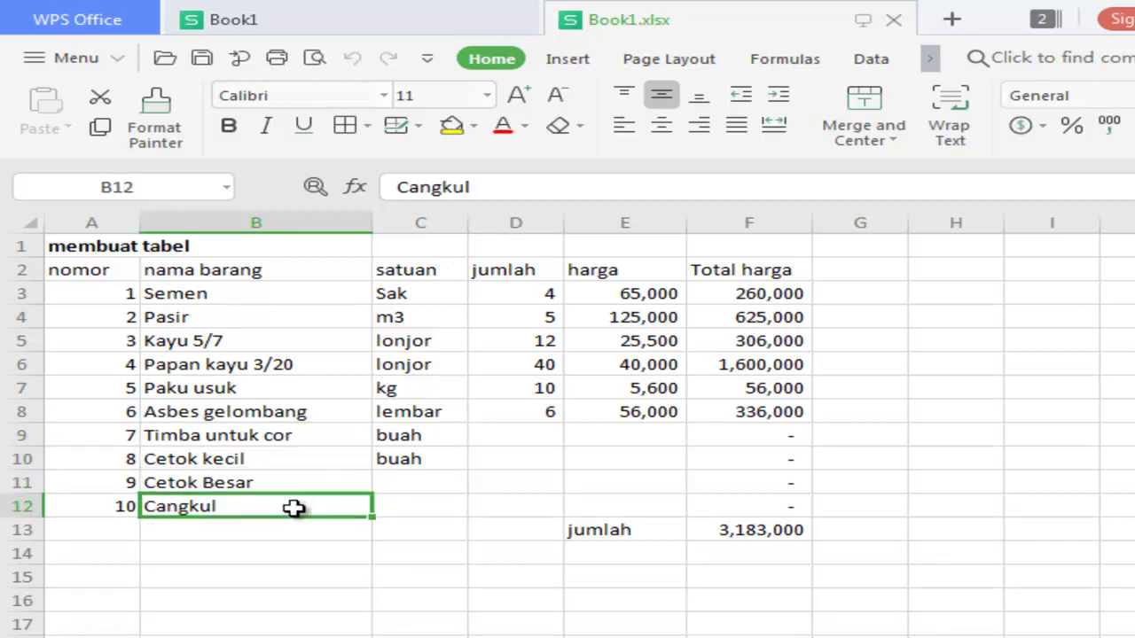
left_click(392, 480)
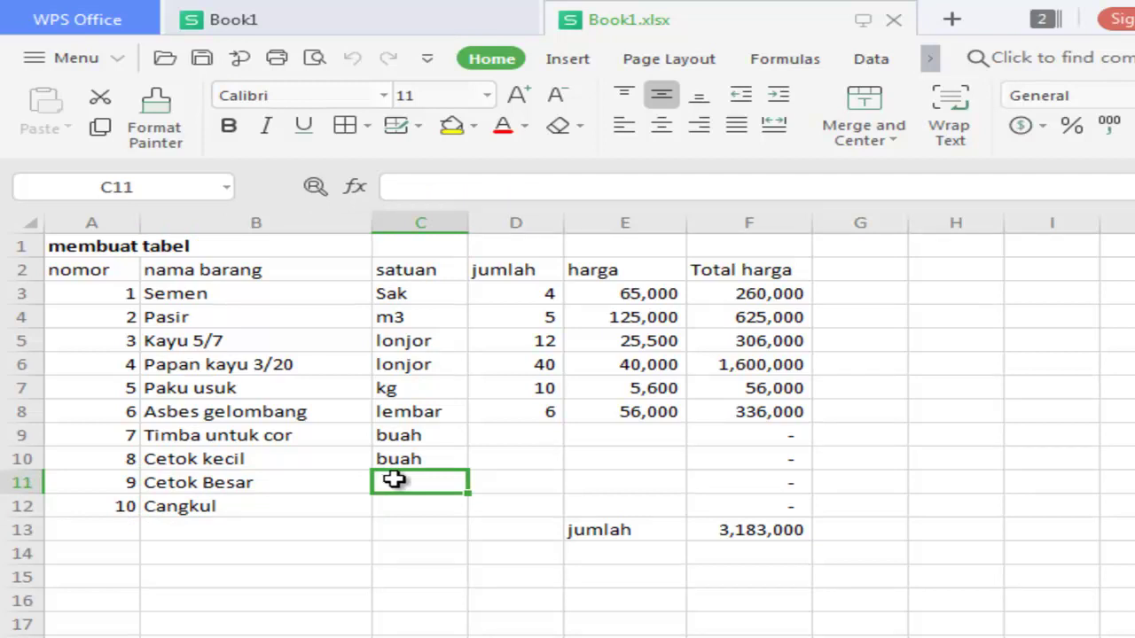
left_click(405, 461)
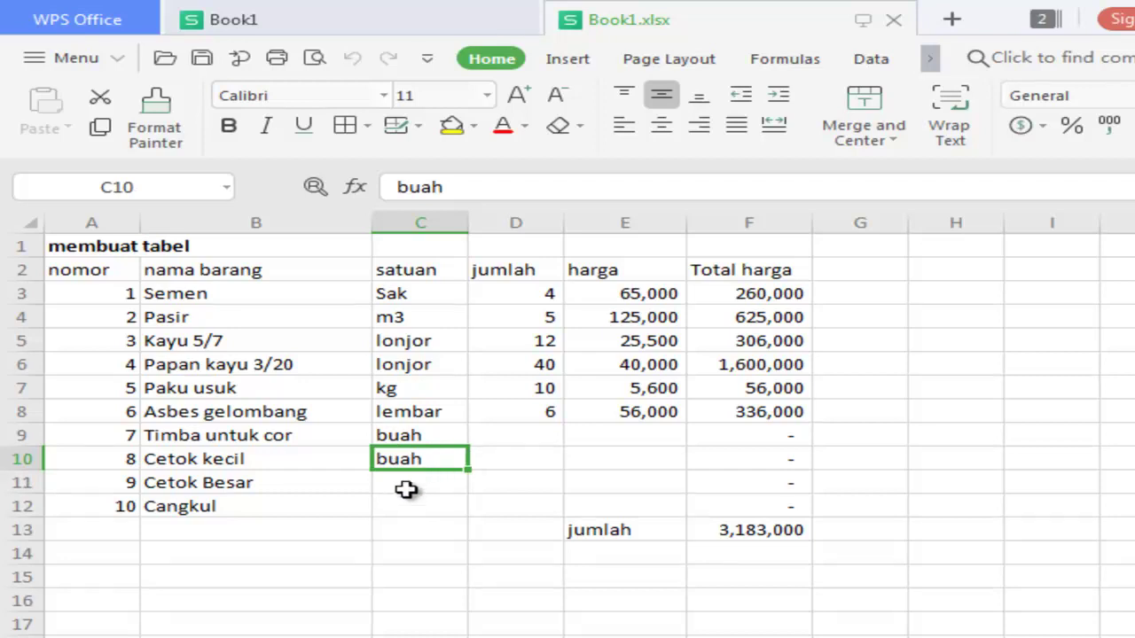
- Insert two blank rows at row 11, between Cetok kecil and Cetok Besar
left_click(409, 483)
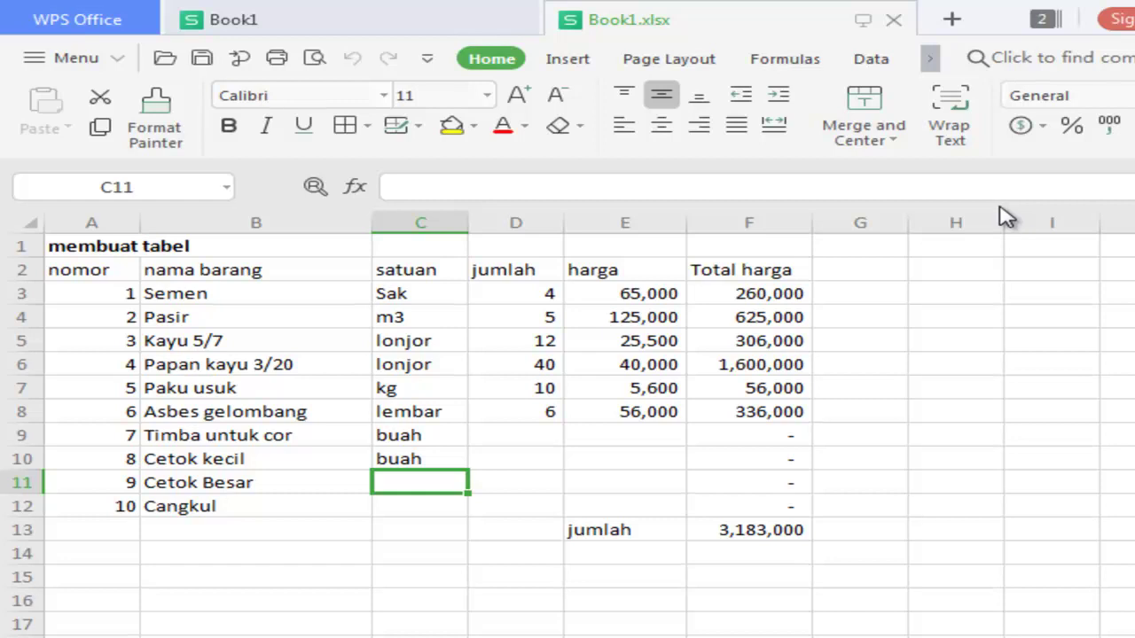
key("ctrl+y")
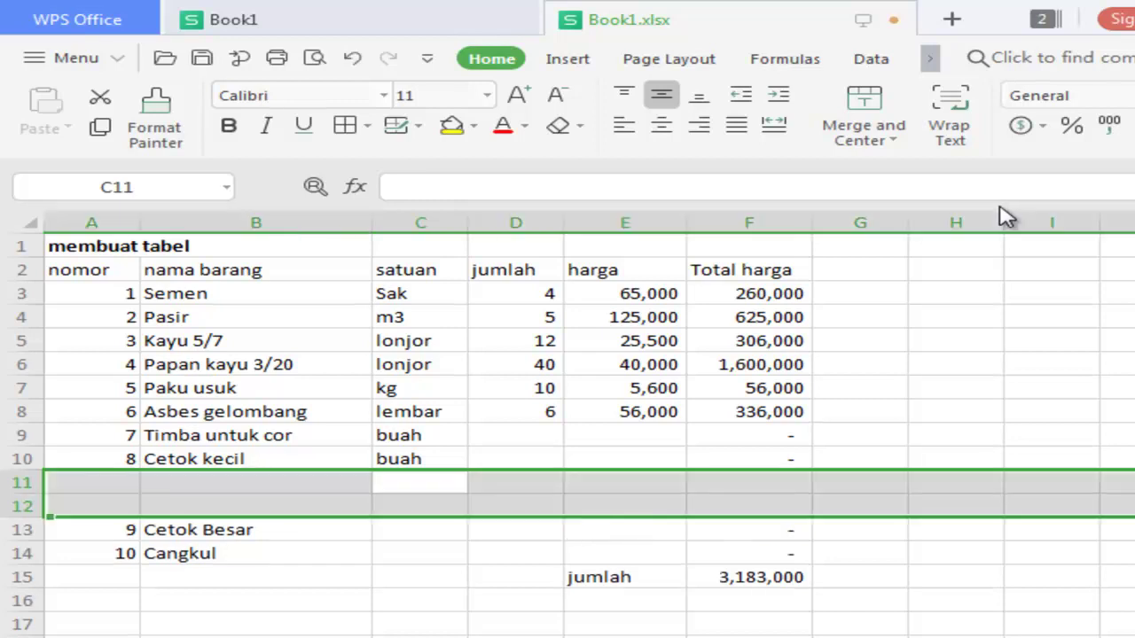
left_click(628, 483)
left_click(225, 481)
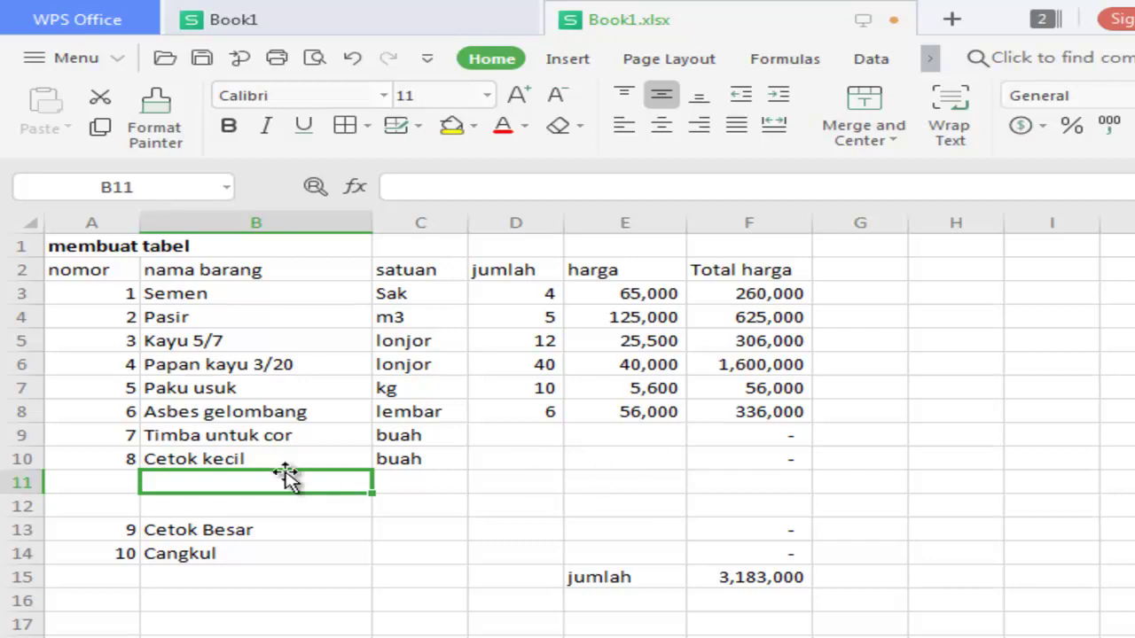
- Fill the numbering formula from A10 down to A14 so the nomor column covers the inserted rows
left_click(120, 459)
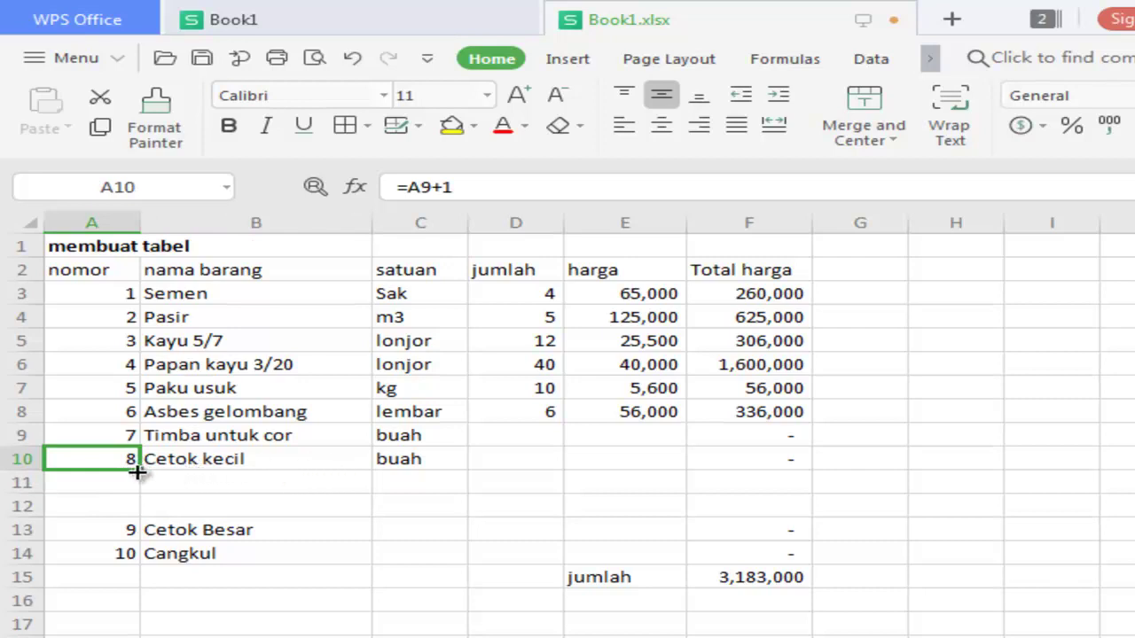
left_click_drag(138, 470, 142, 537)
left_click(264, 499)
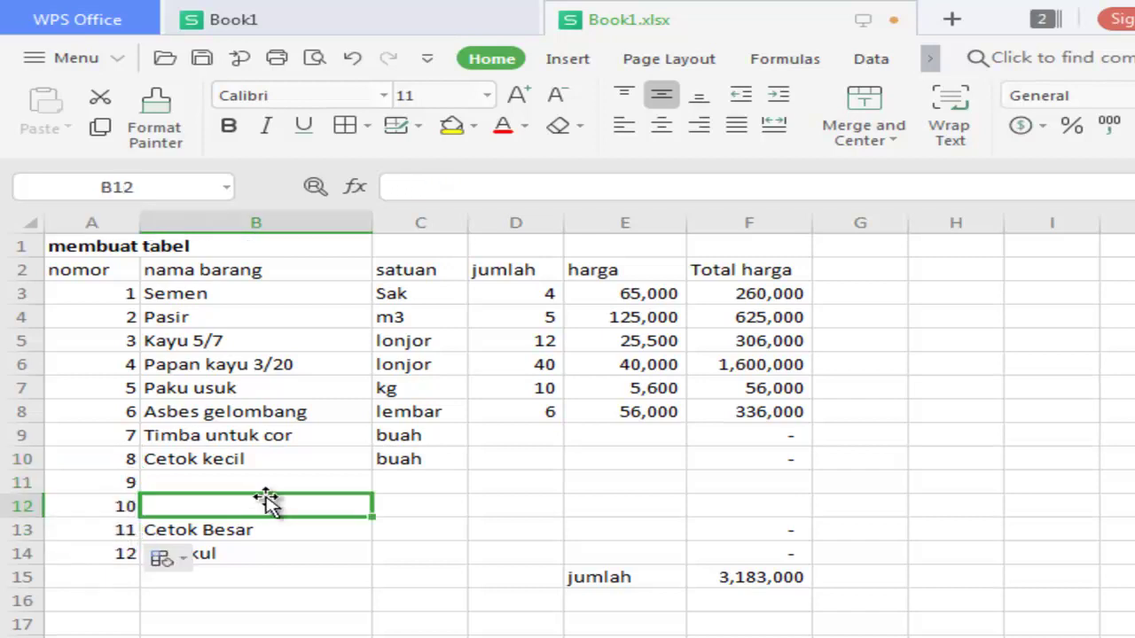
left_click(274, 479)
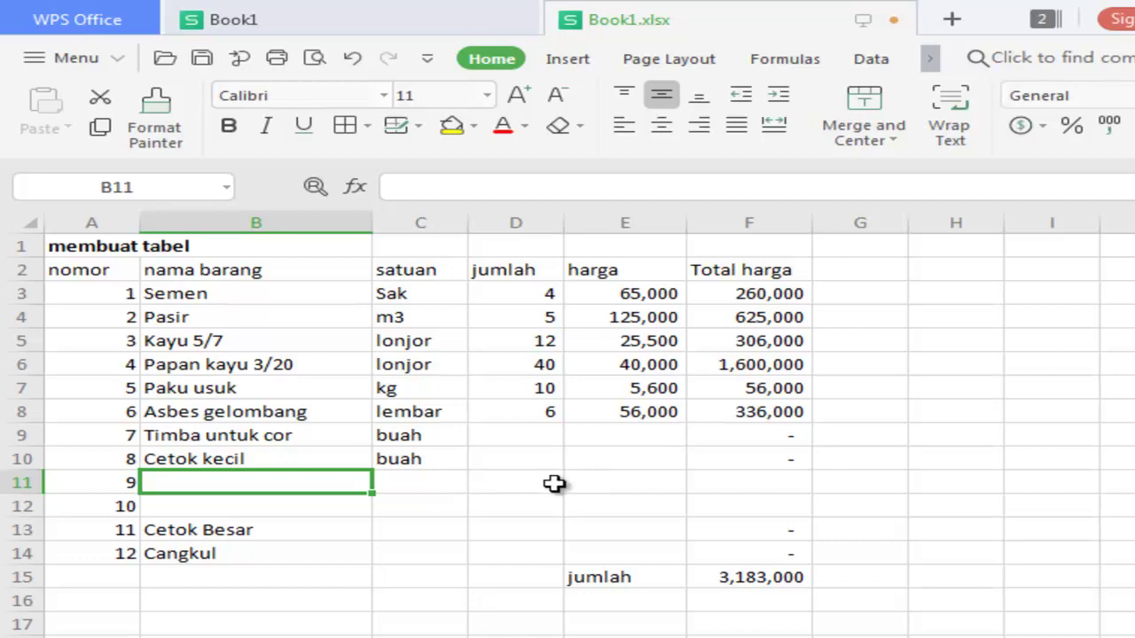
- Save the workbook with the inserted rows
left_click(489, 494)
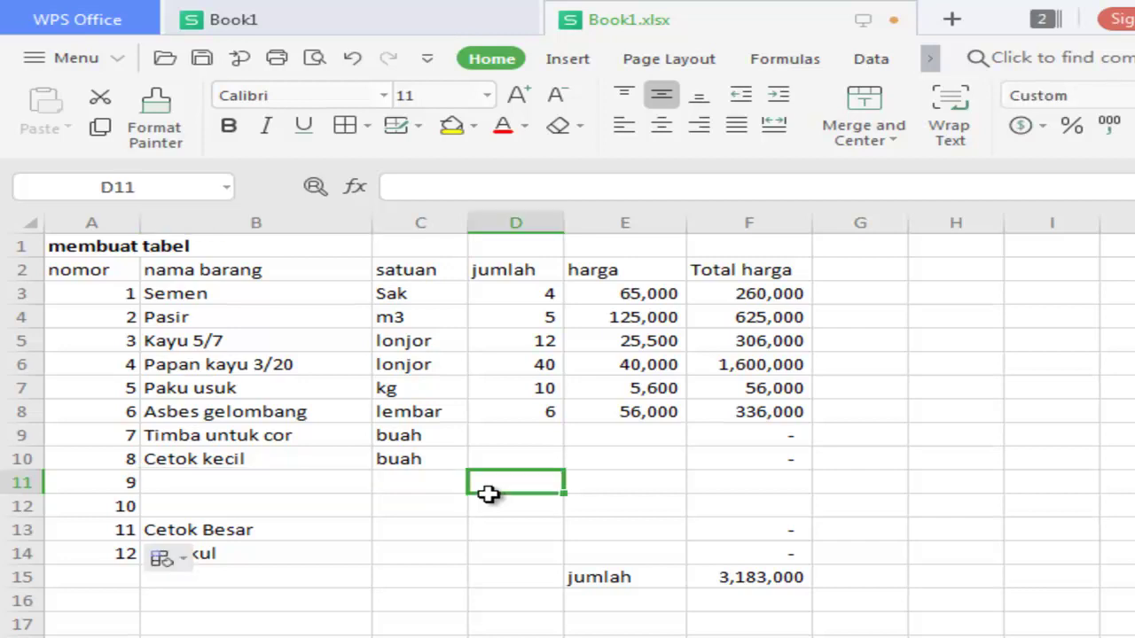
left_click(292, 483)
left_click(203, 58)
left_click(234, 506)
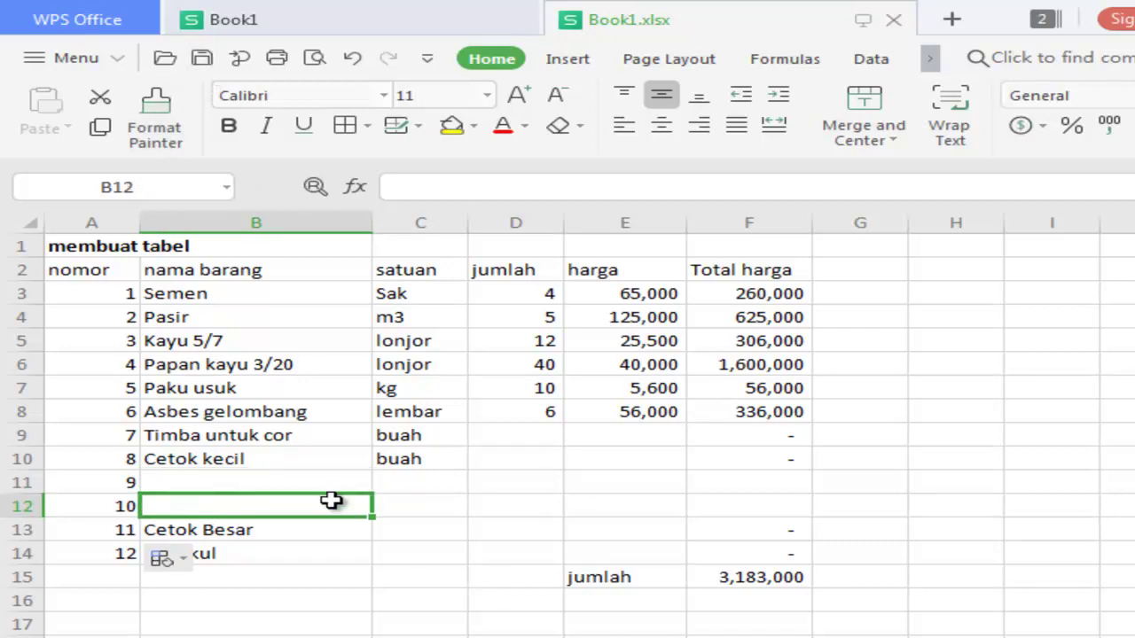
- Enter the item names Kertas hvs in B11 and Rafia in B12
left_click(309, 483)
left_click(302, 512)
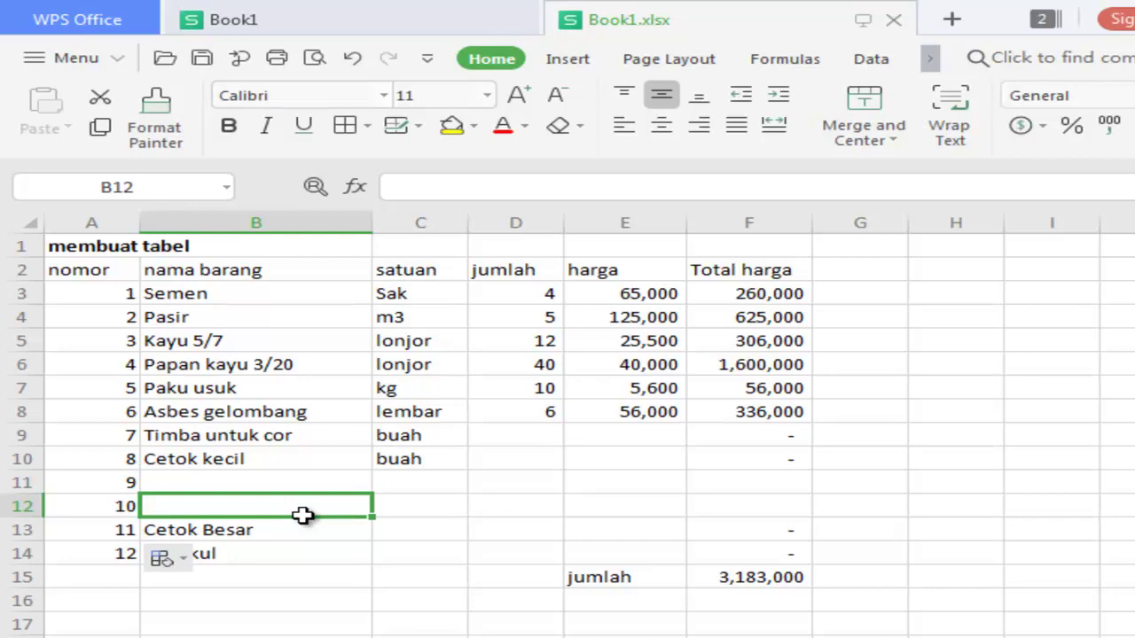
left_click(510, 498)
left_click(292, 482)
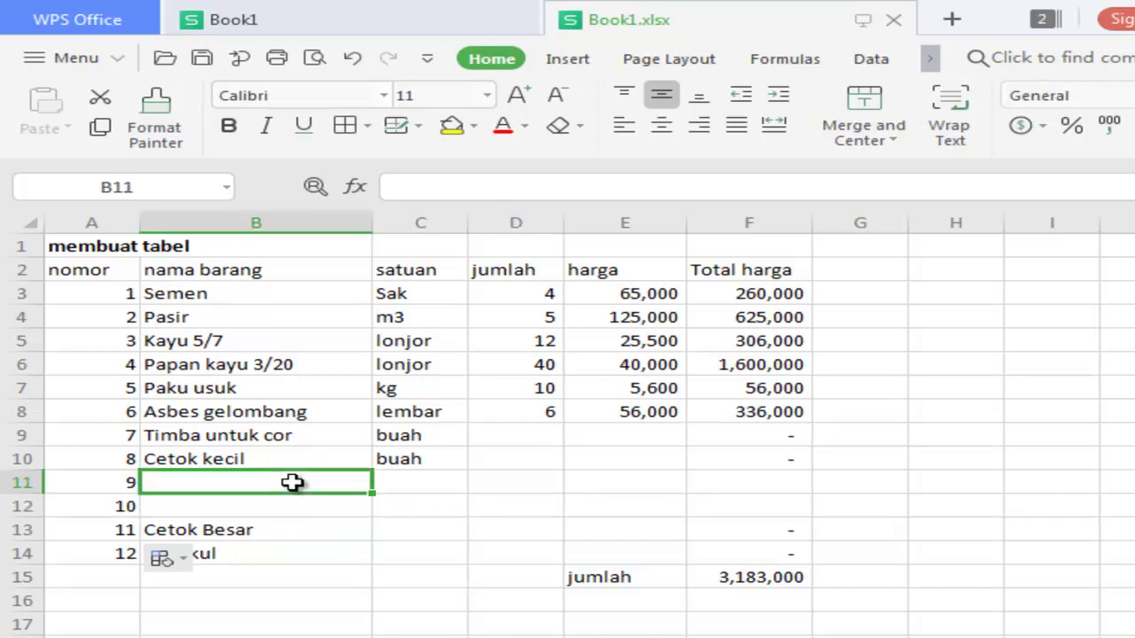
type("K")
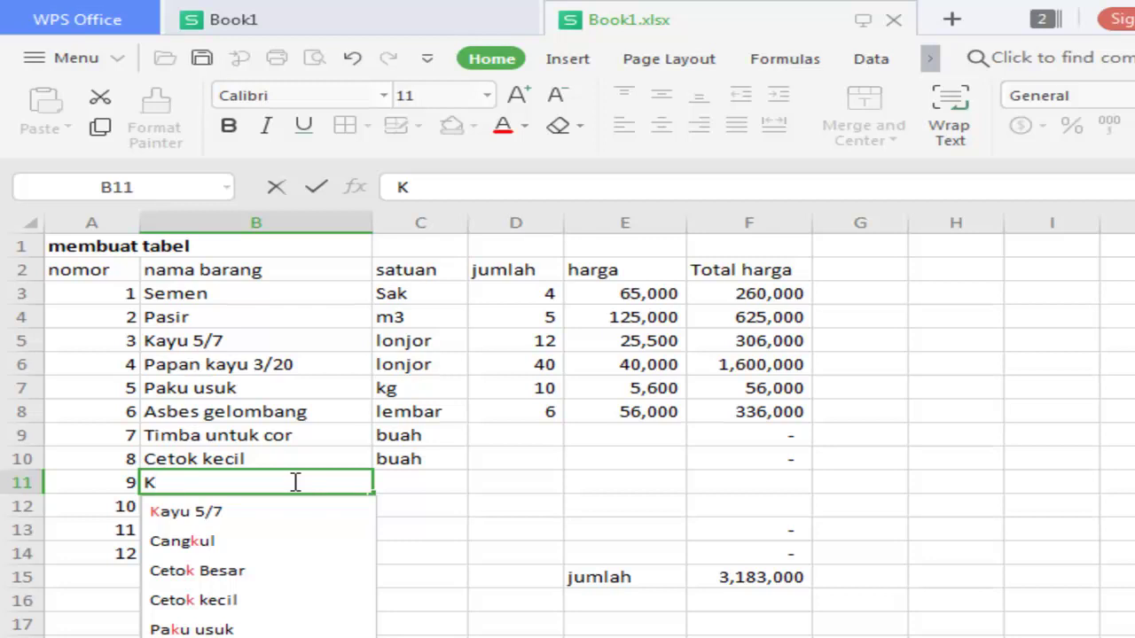
type("ert")
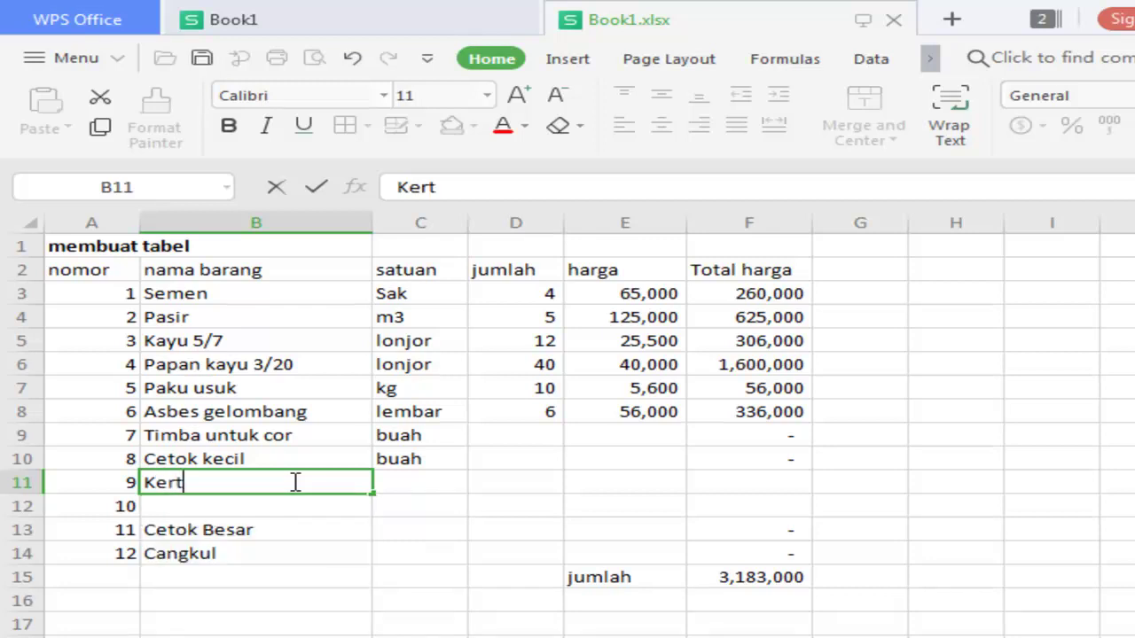
type("as hvs")
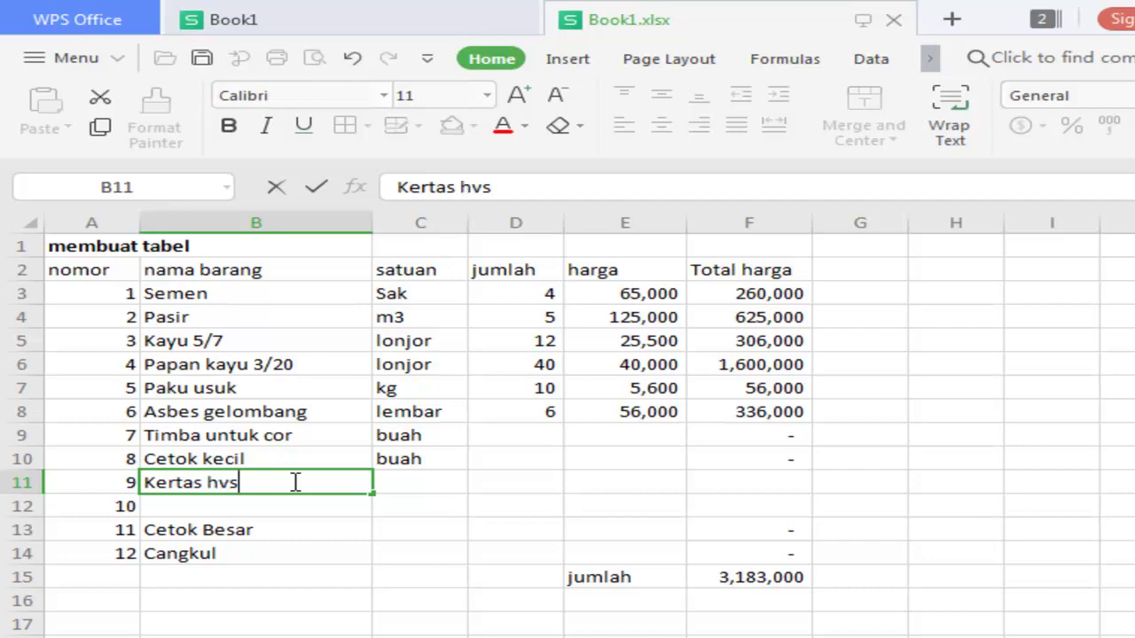
key("Return")
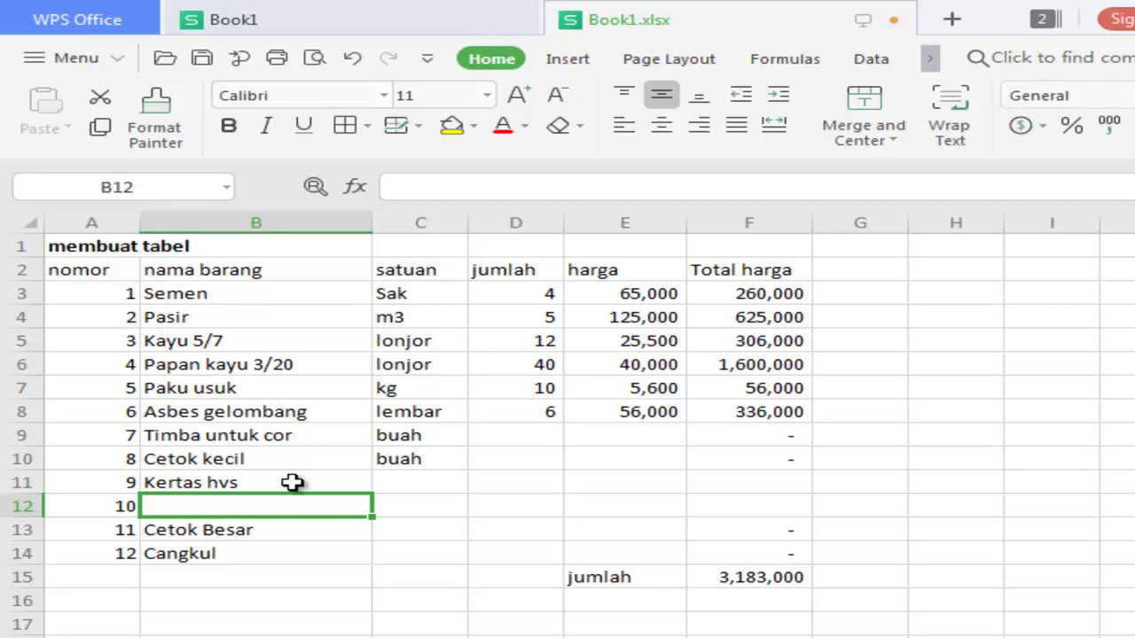
type("Rafia")
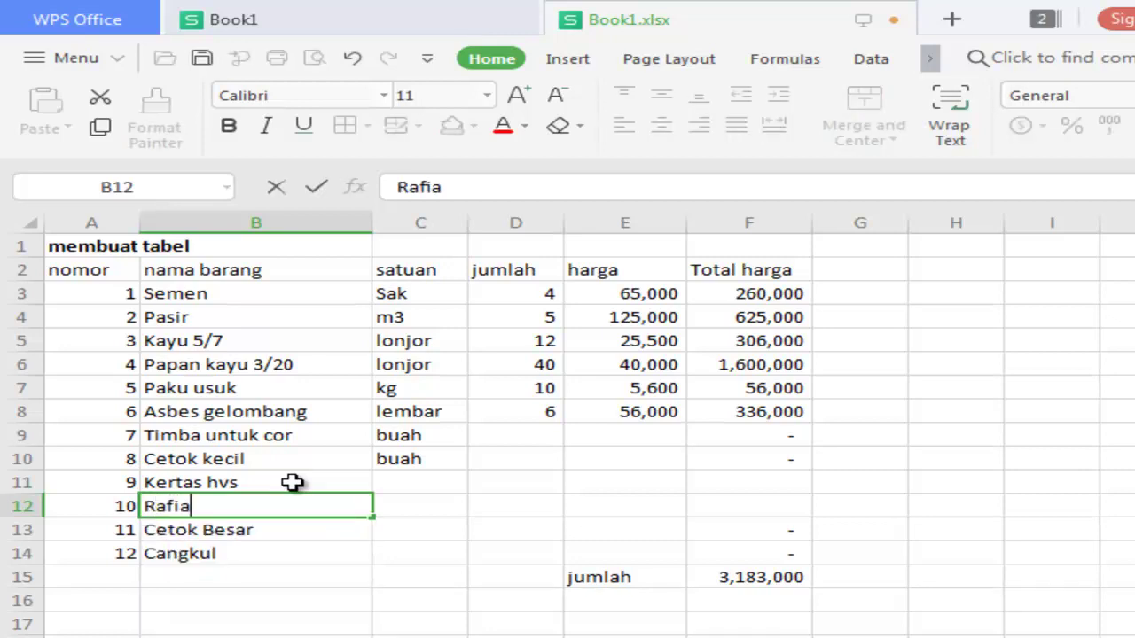
key("Return")
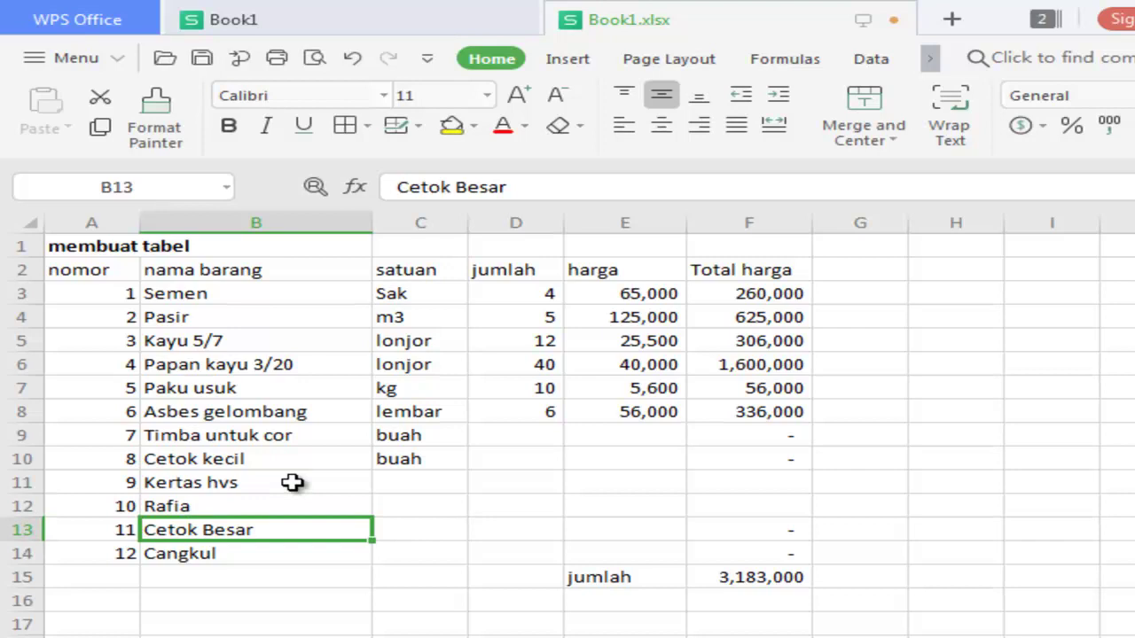
- Enter the units for the new items: Rim in C11 and buah in C12
left_click(410, 480)
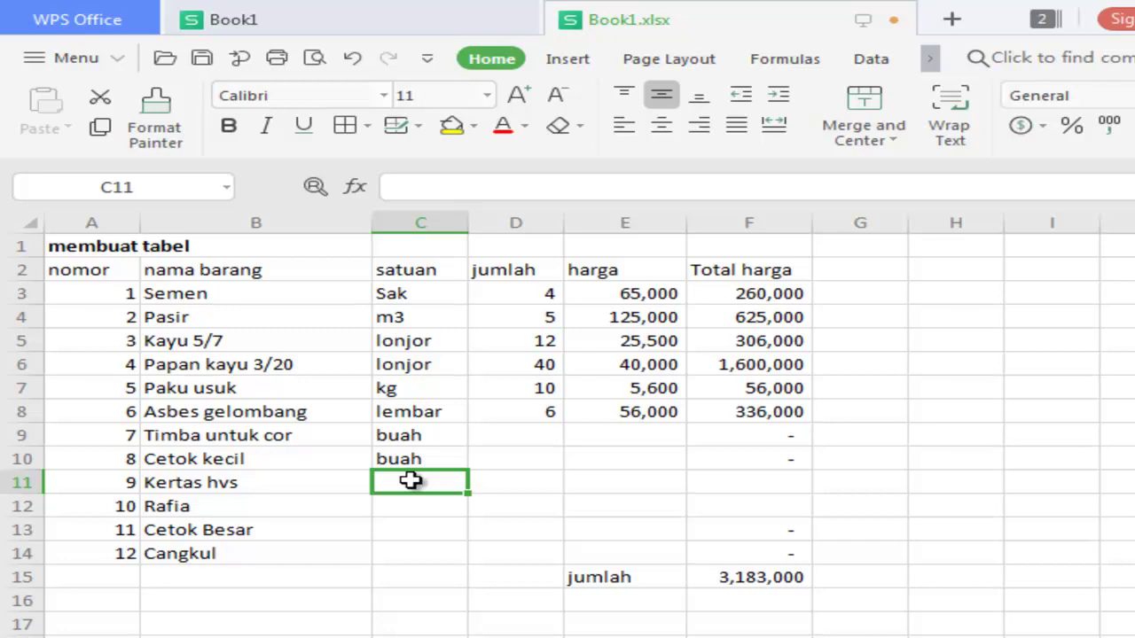
type("Rim")
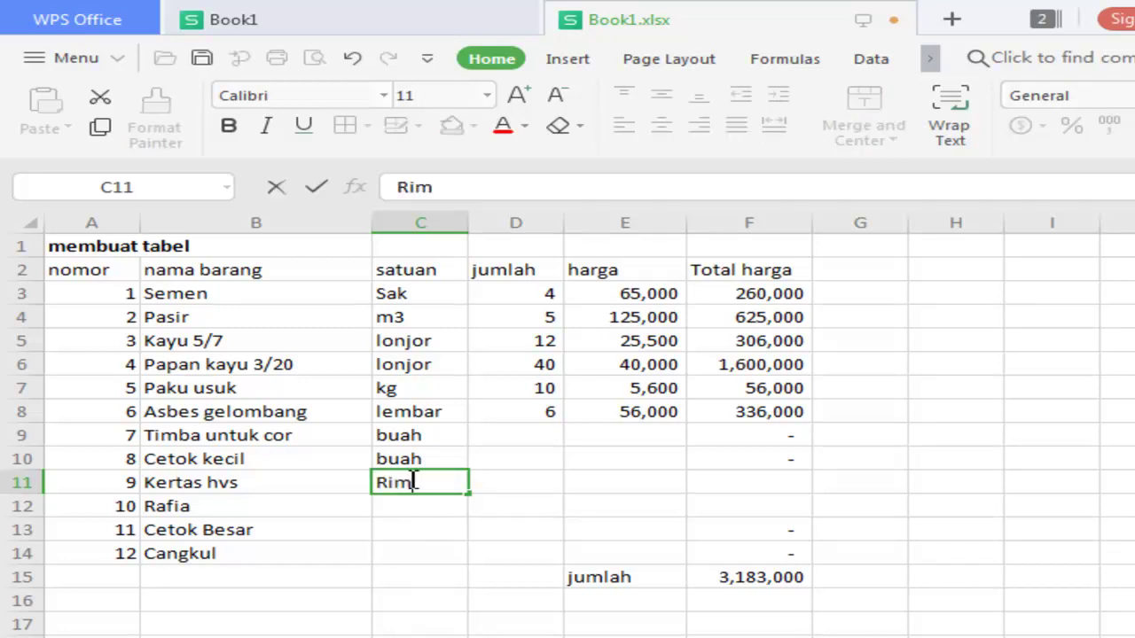
key("Return")
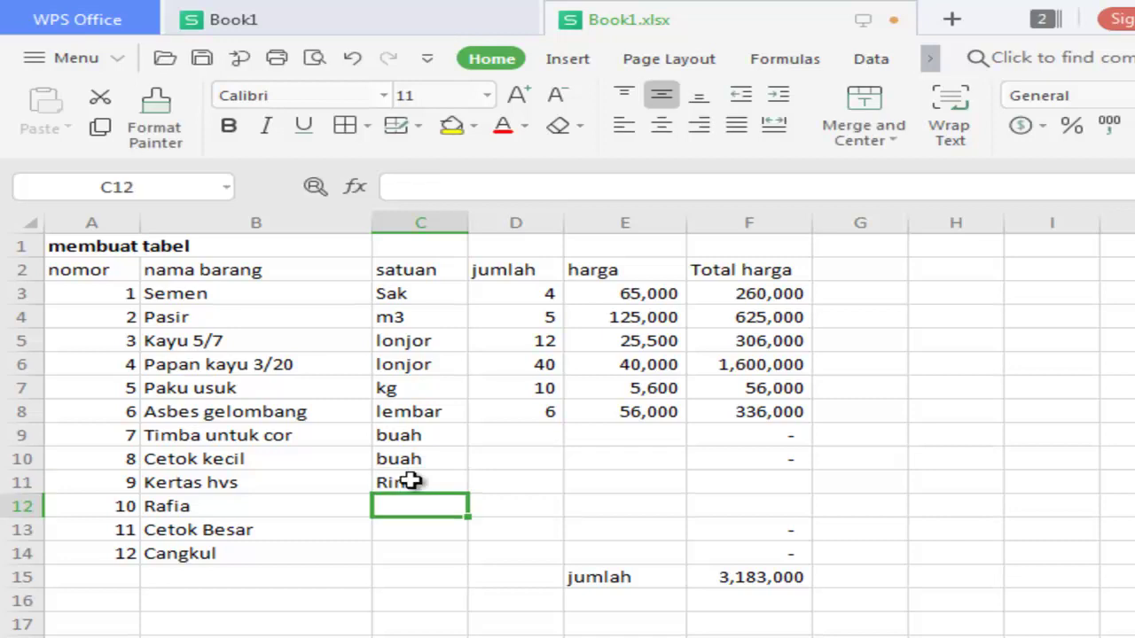
type("b")
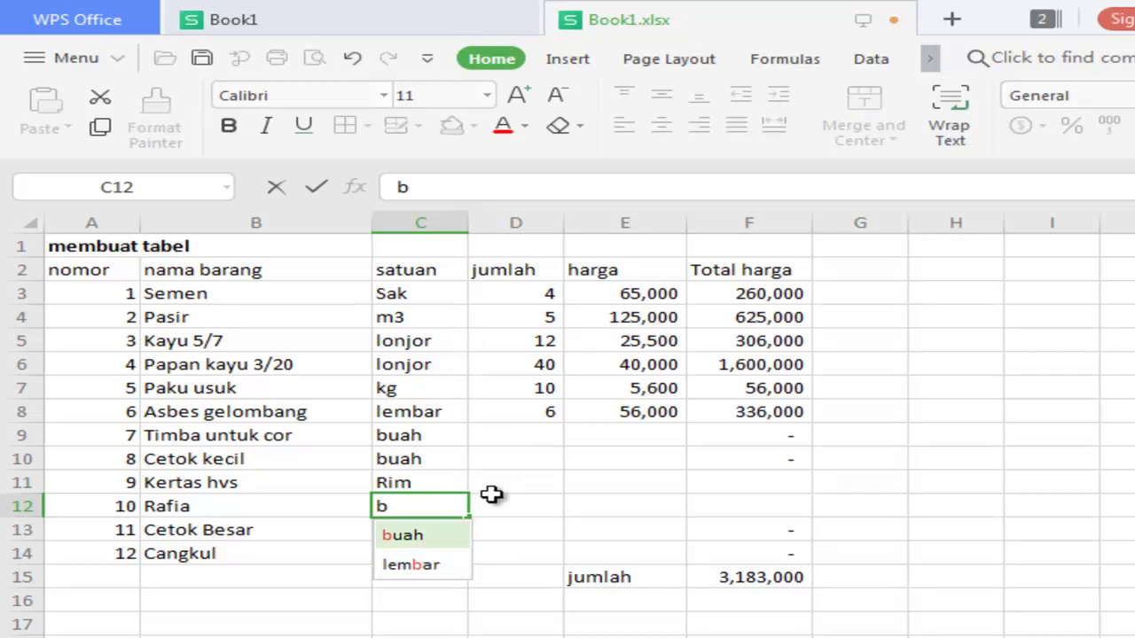
left_click(518, 492)
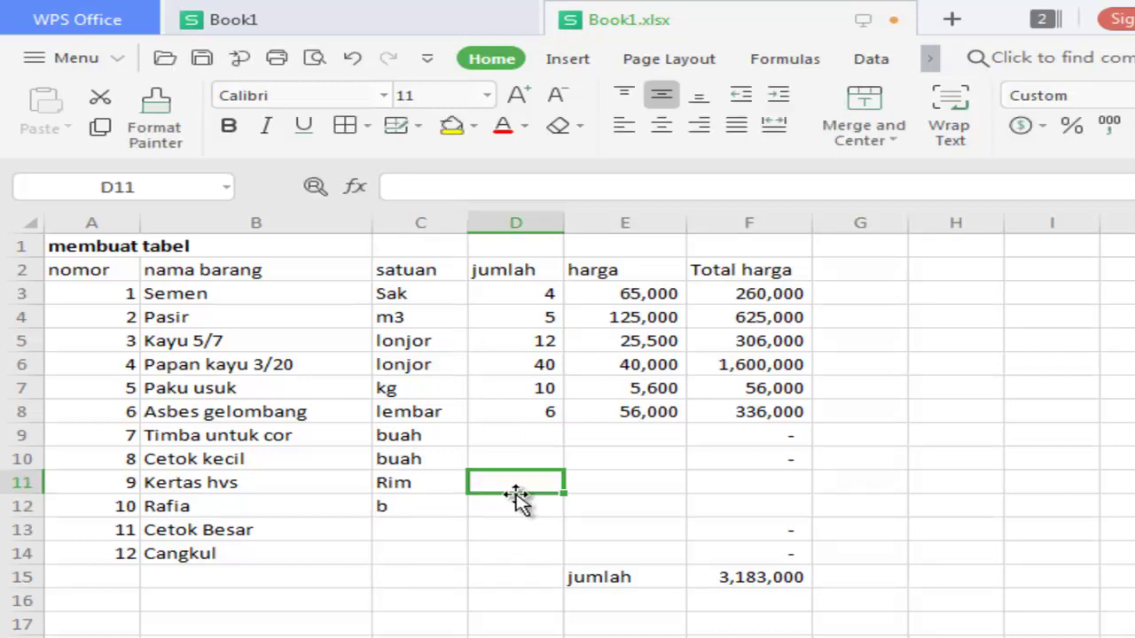
left_click(436, 507)
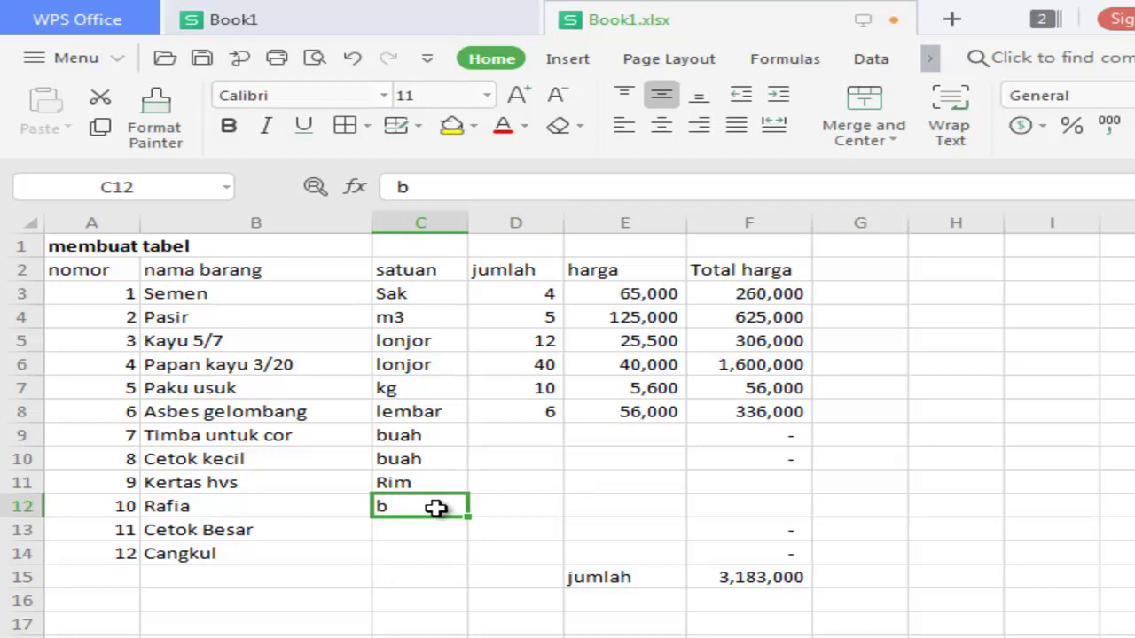
double_click(436, 507)
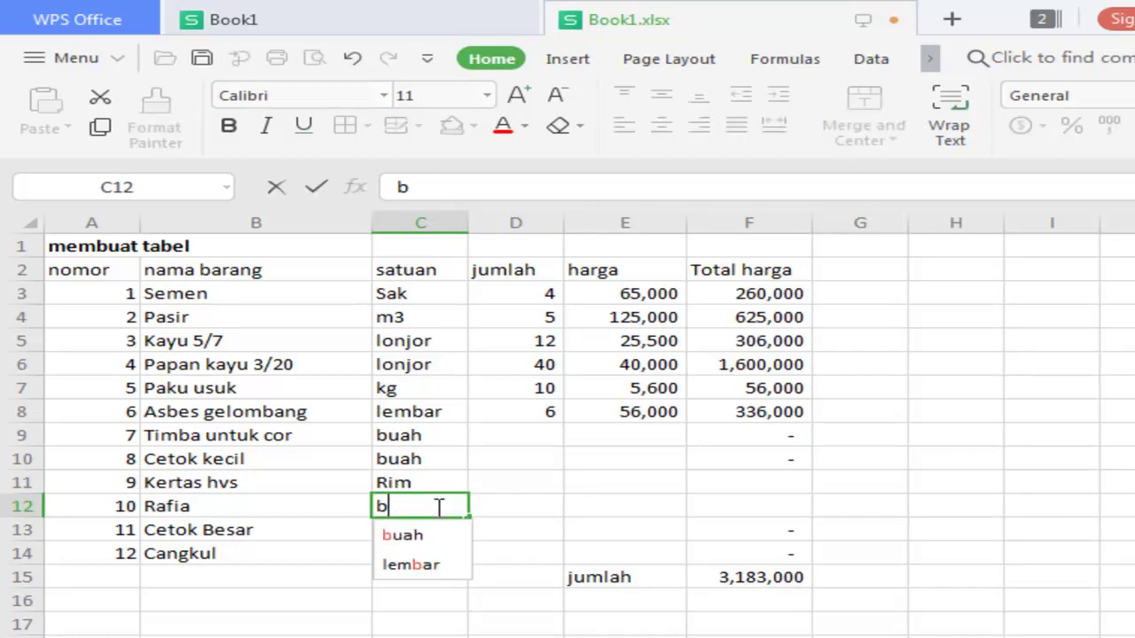
key("Down")
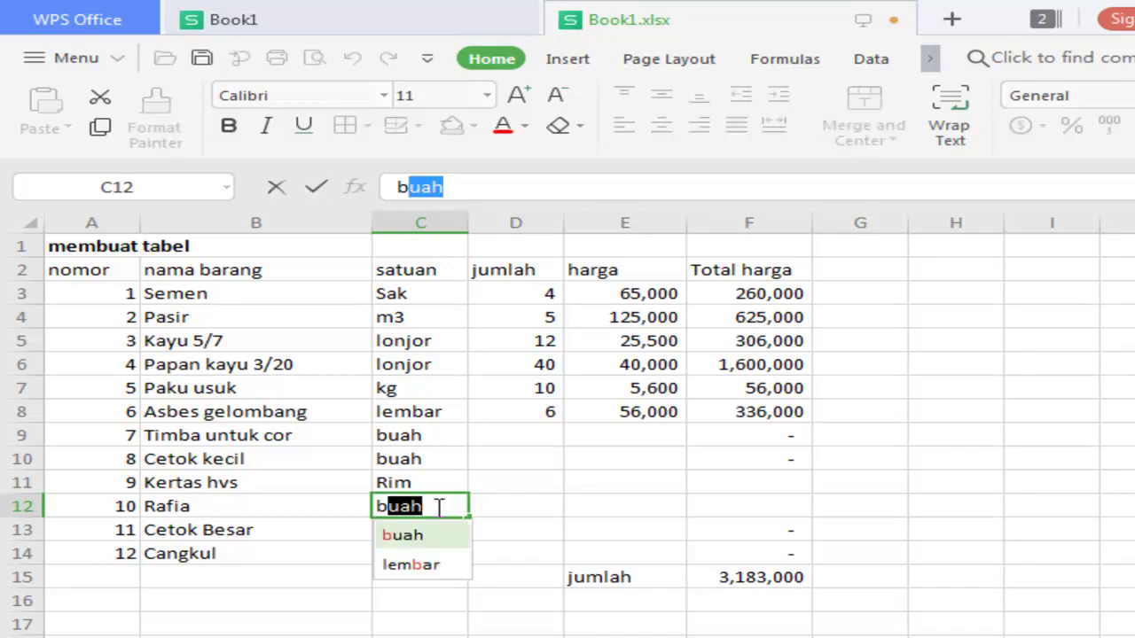
key("Return")
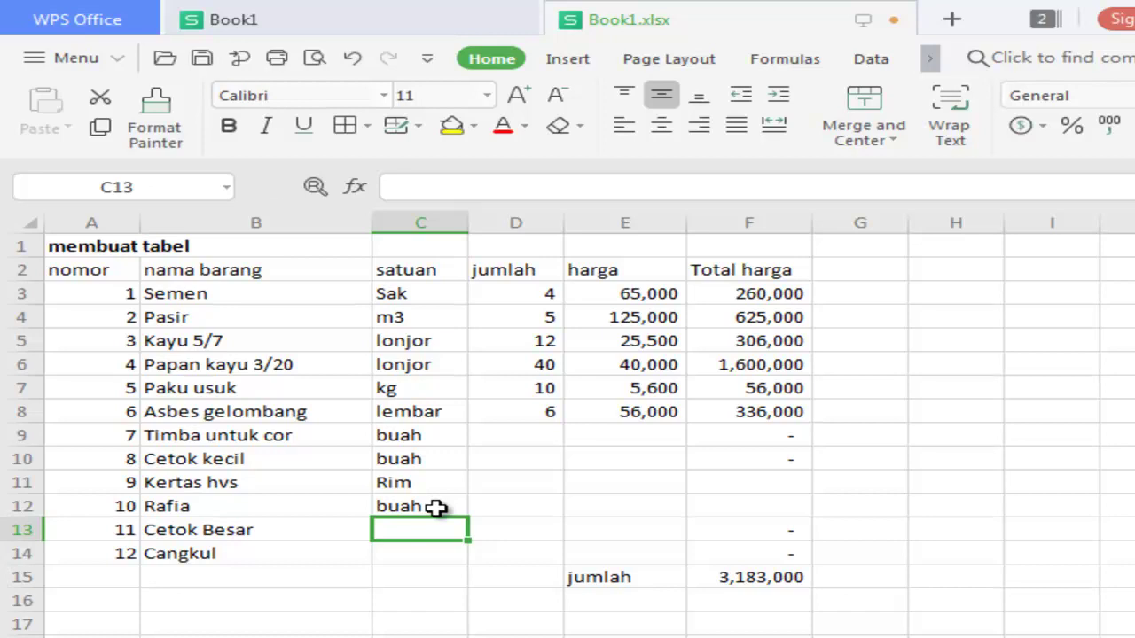
- Enter the unit buah for Cetok Besar in C13 and Cangkul in C14
type("buah")
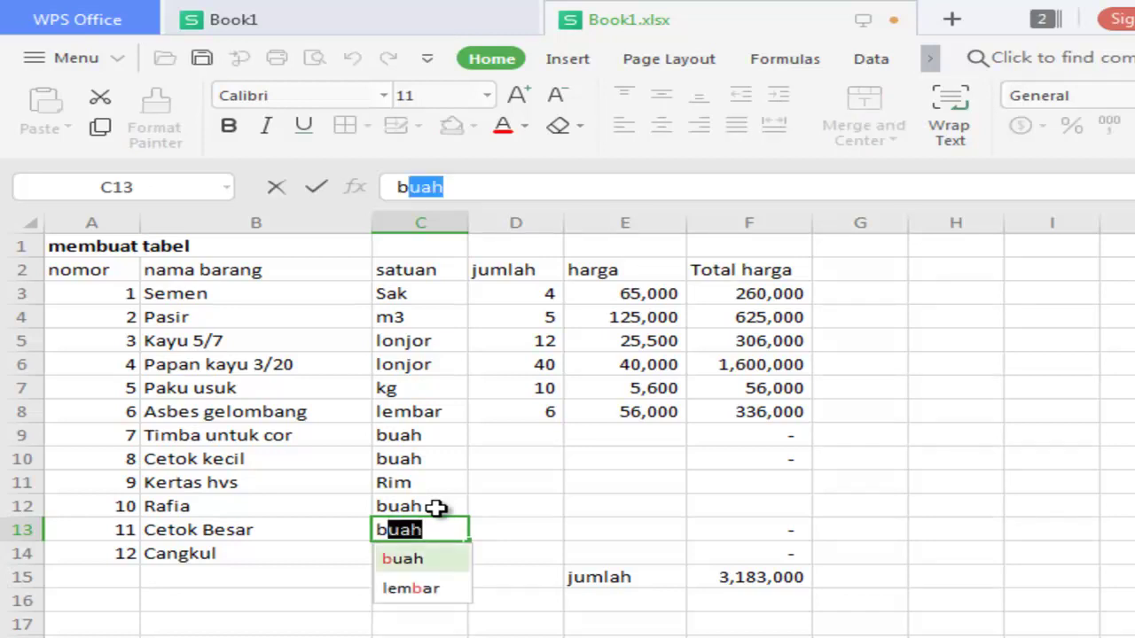
key("Return")
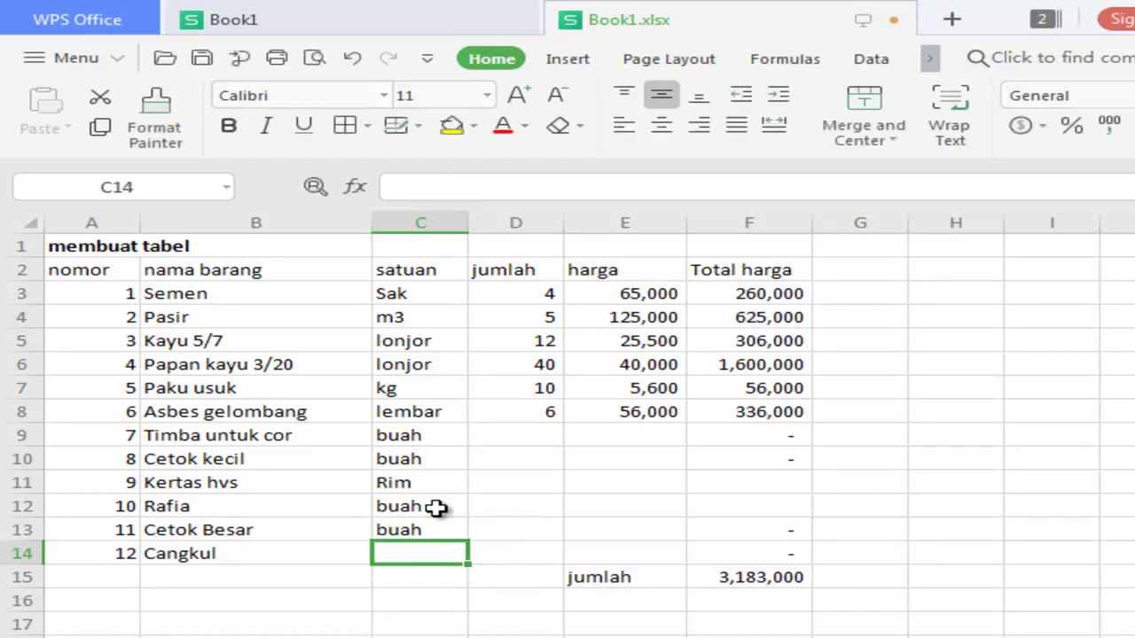
type("b")
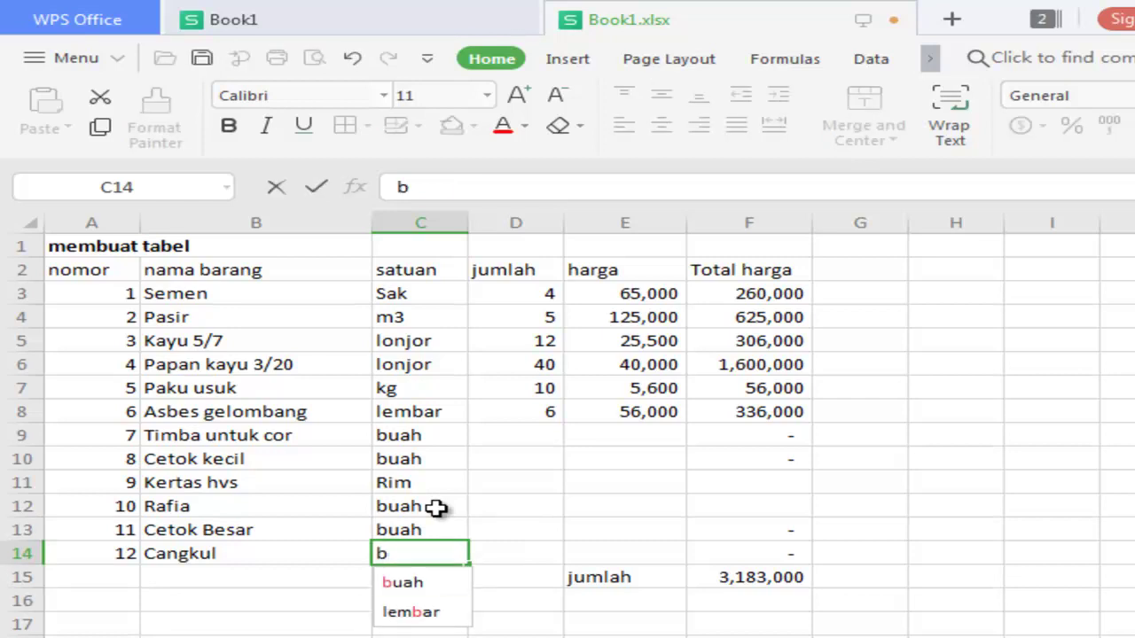
key("Return")
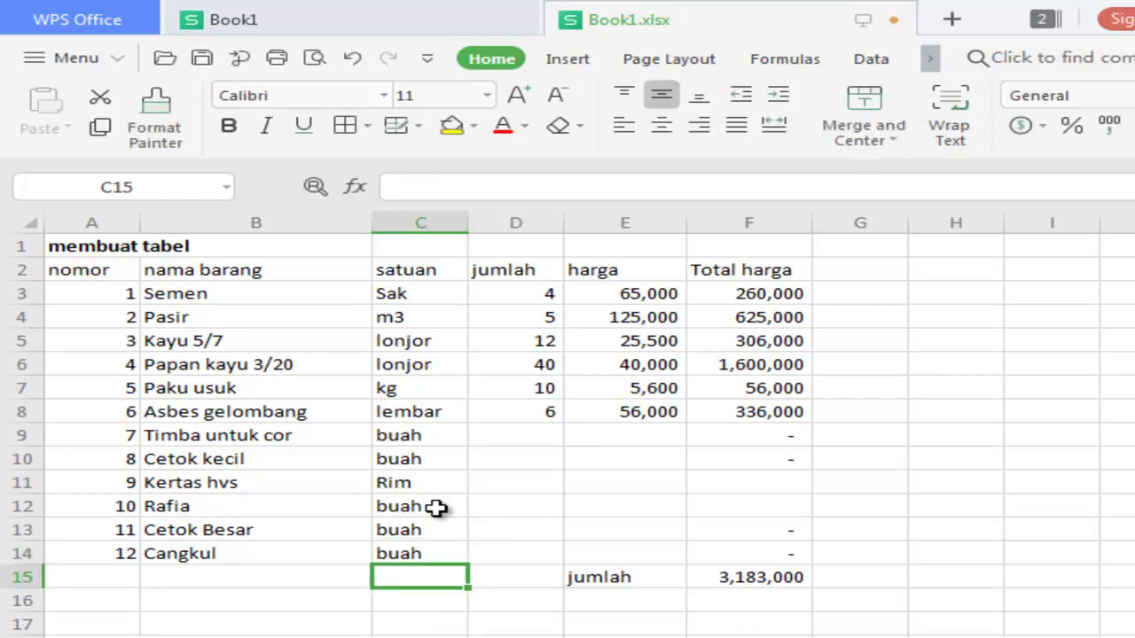
- Enter the jumlah quantities 5, 5, 7, 8, 12 and 16 in cells D9 through D14
left_click(550, 434)
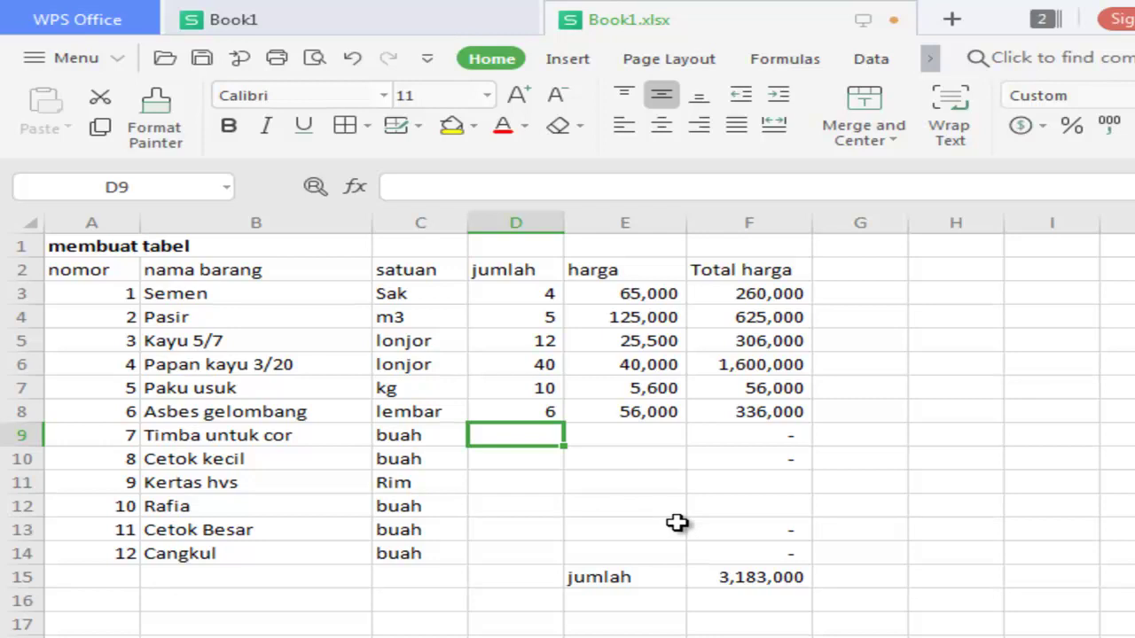
type("5")
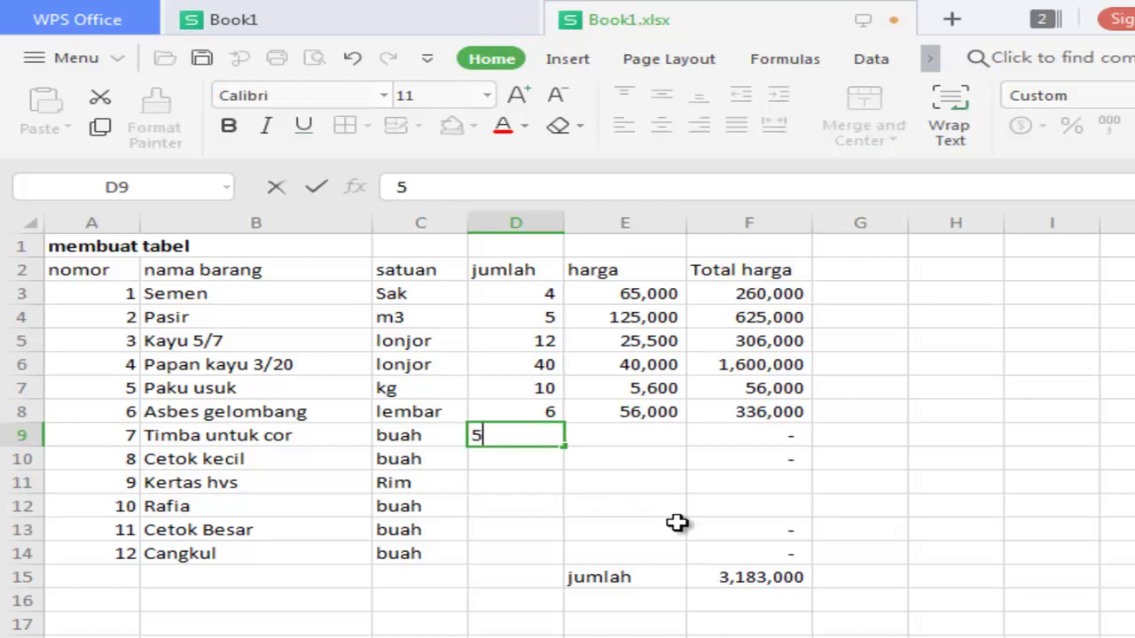
key("Return")
type("5")
key("Return")
type("7")
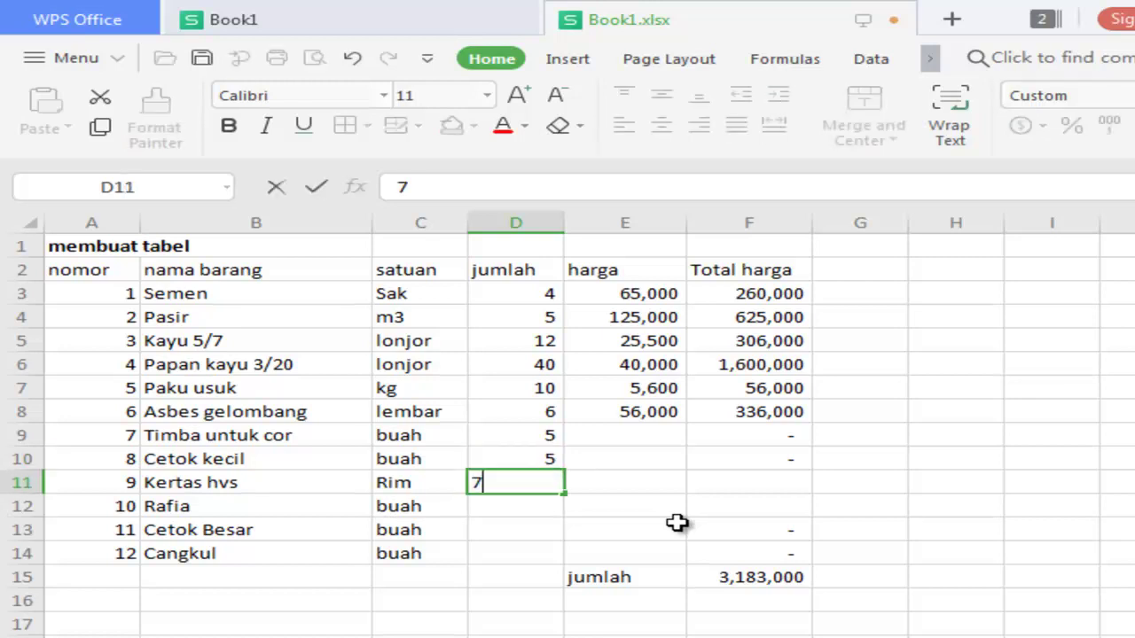
key("Return")
type("8")
key("Return")
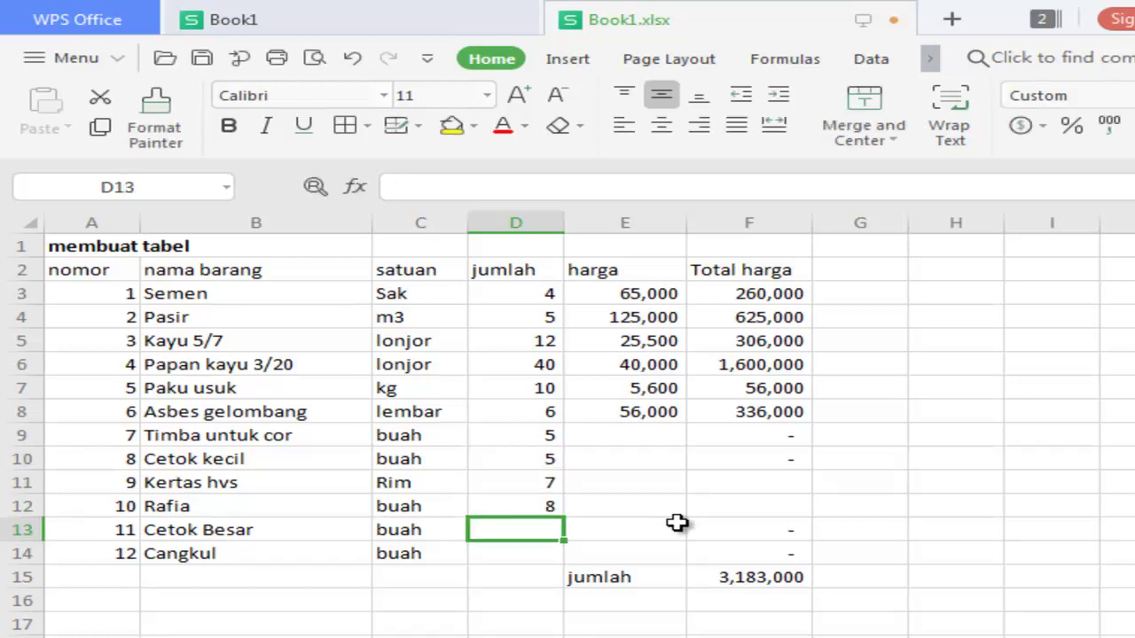
type("12")
key("Return")
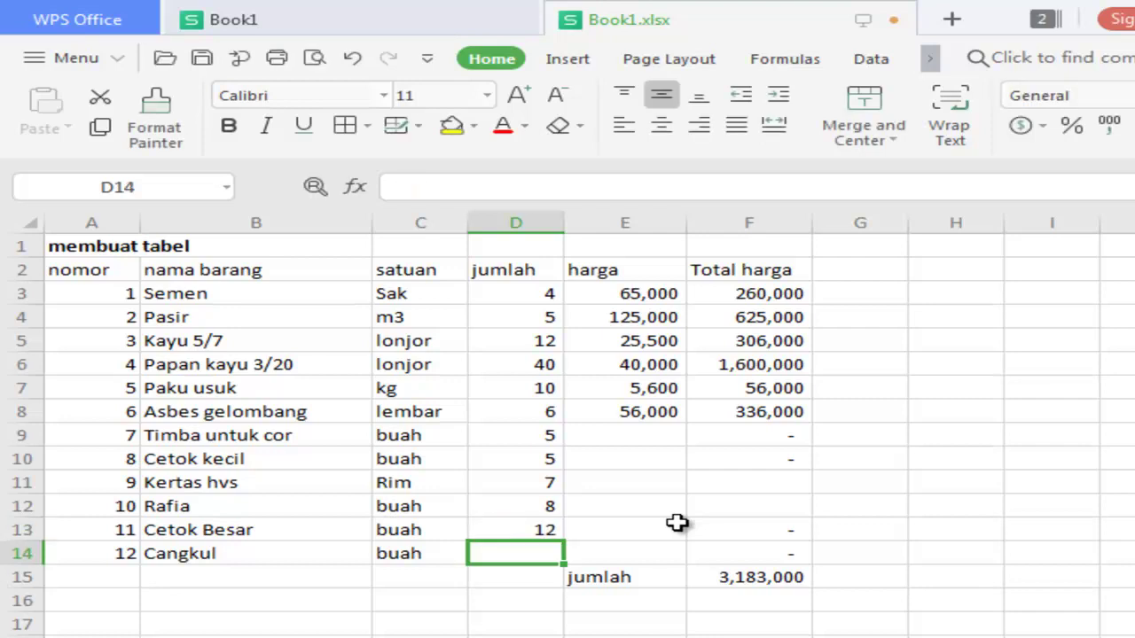
type("16")
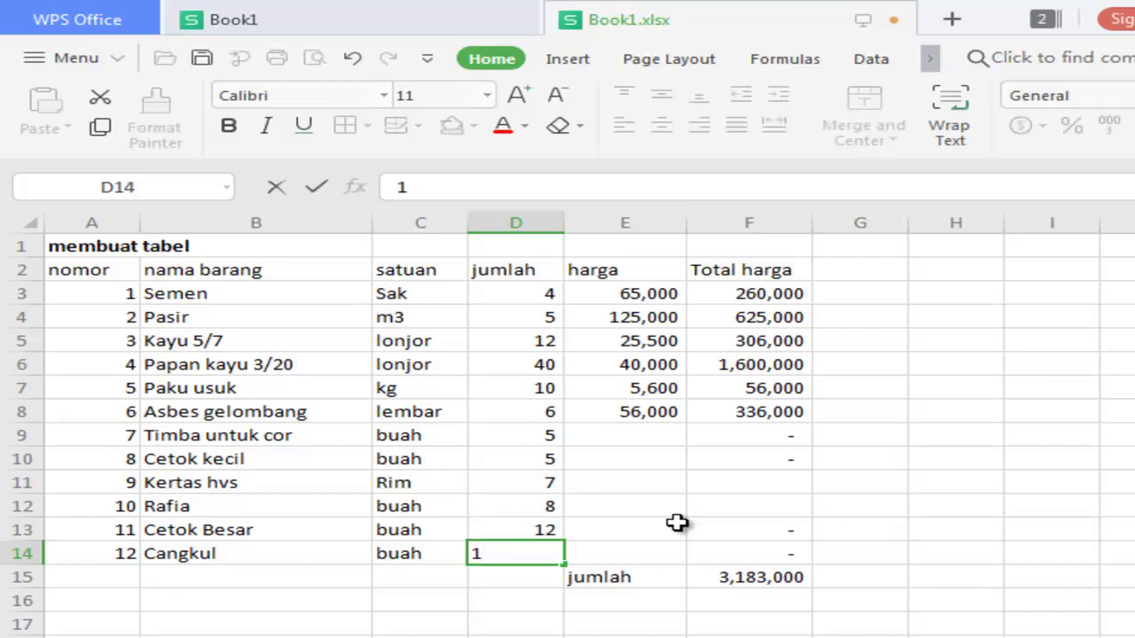
key("Return")
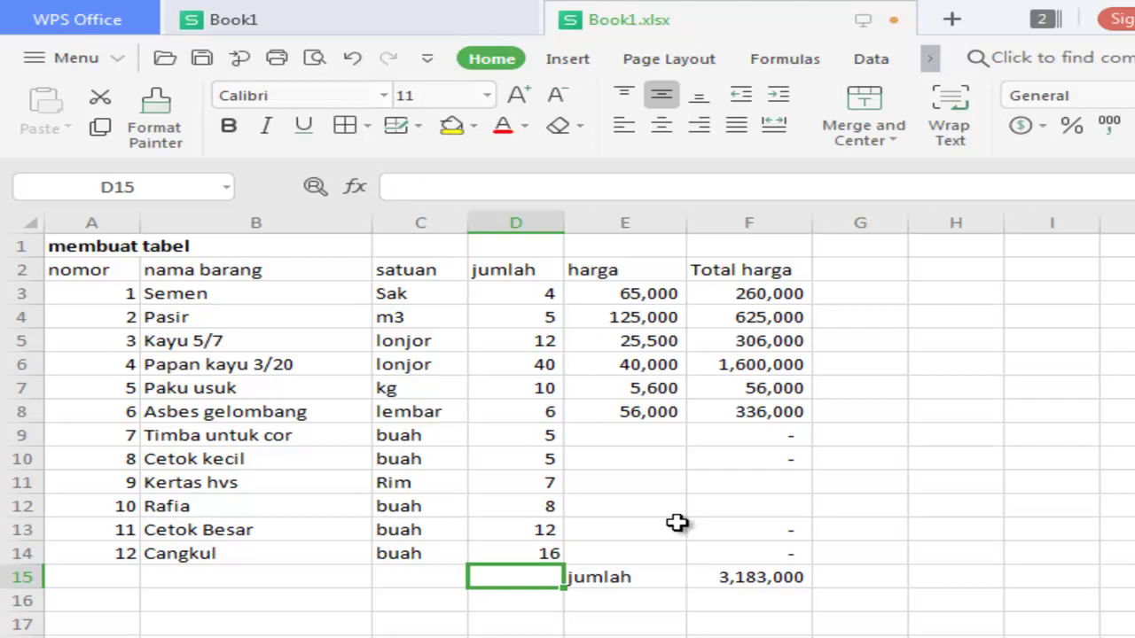
- Enter the harga prices 6700, 3500, 8000 and 9000 in cells E9 through E12
left_click(647, 432)
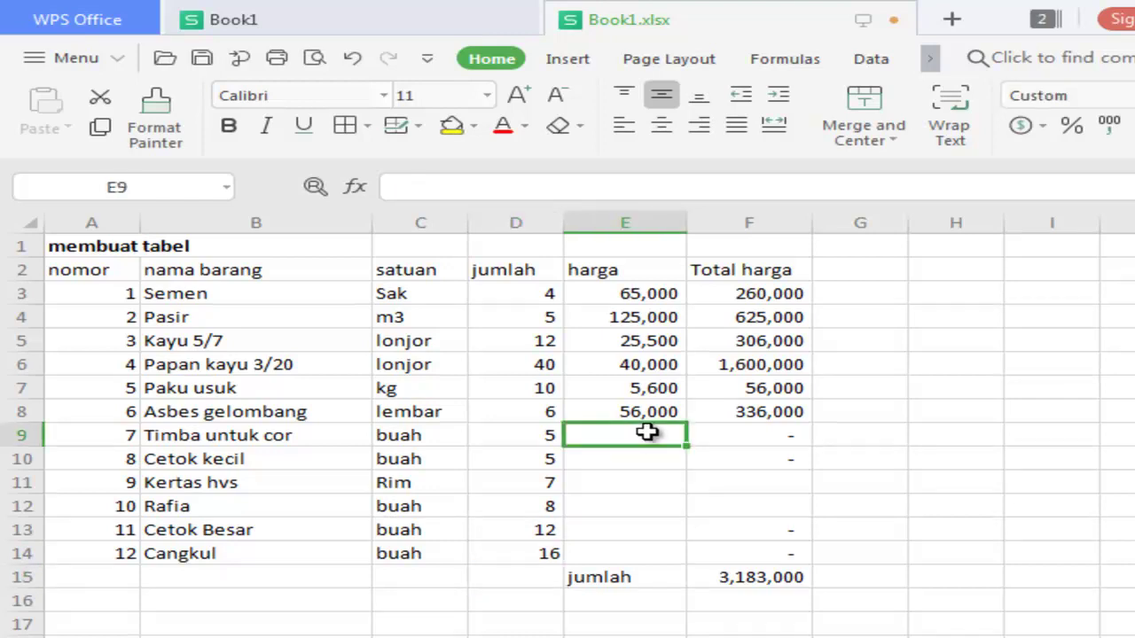
type("6700")
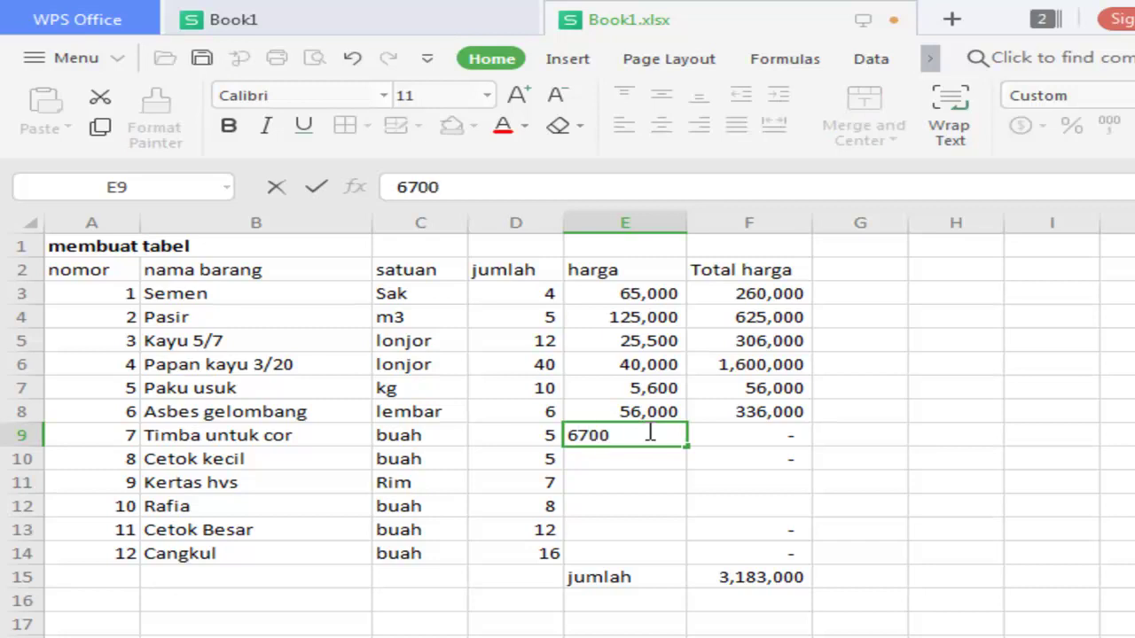
key("Return")
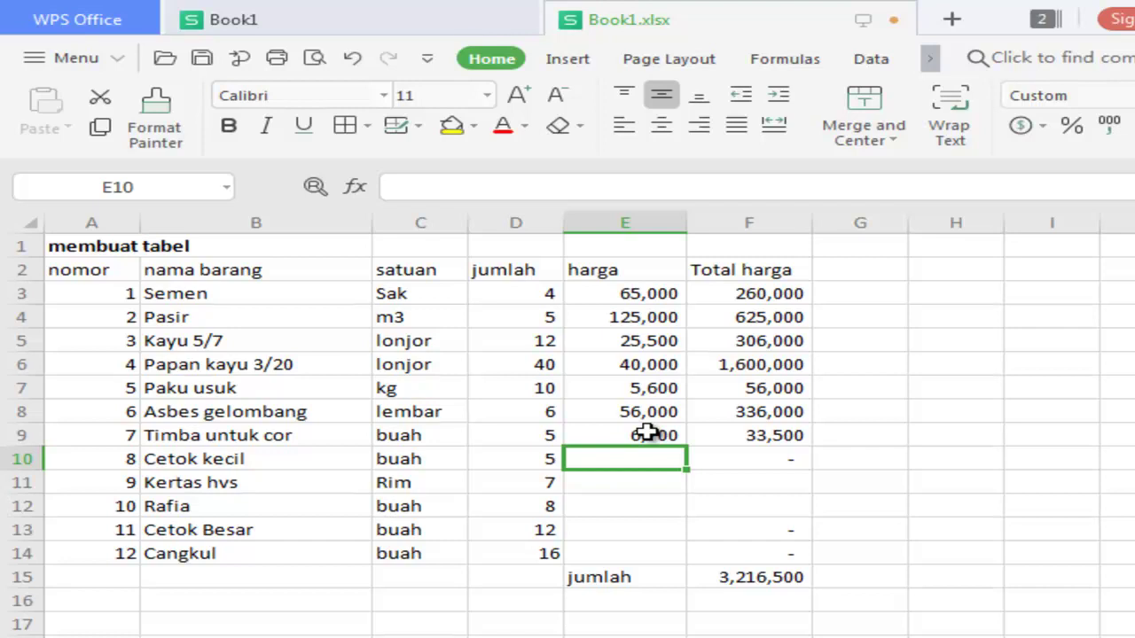
type("3500")
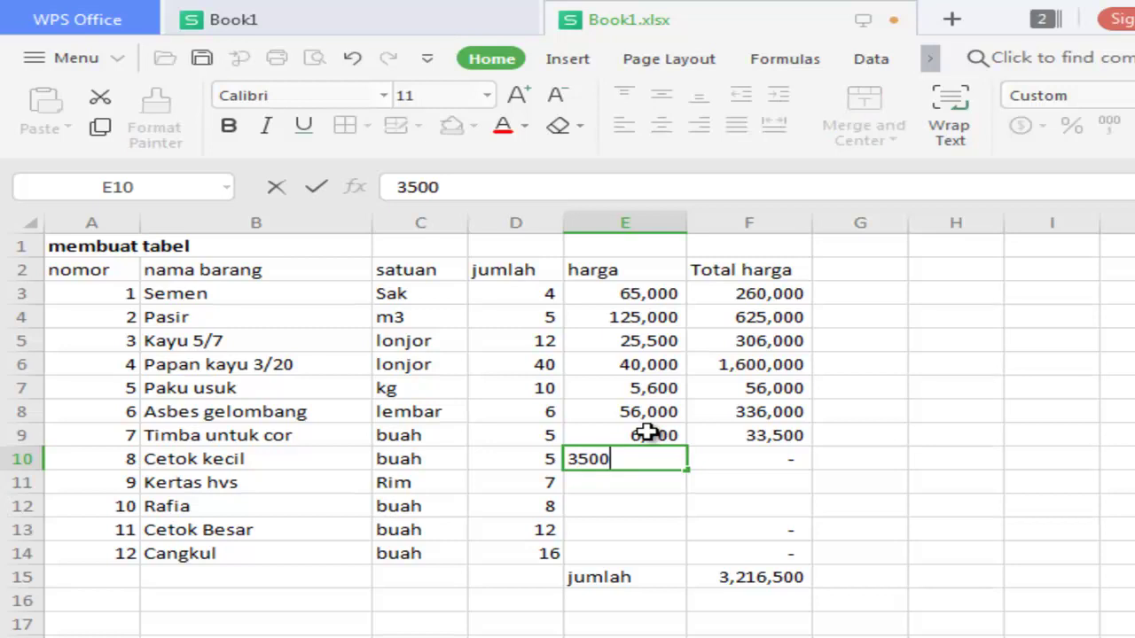
key("Return")
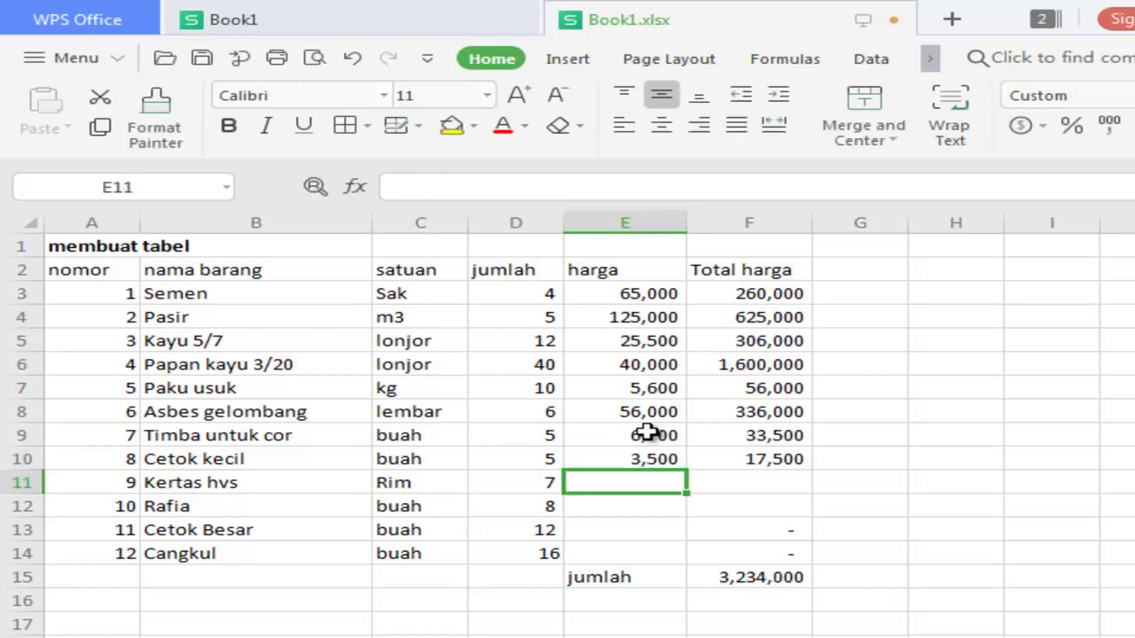
type("8000")
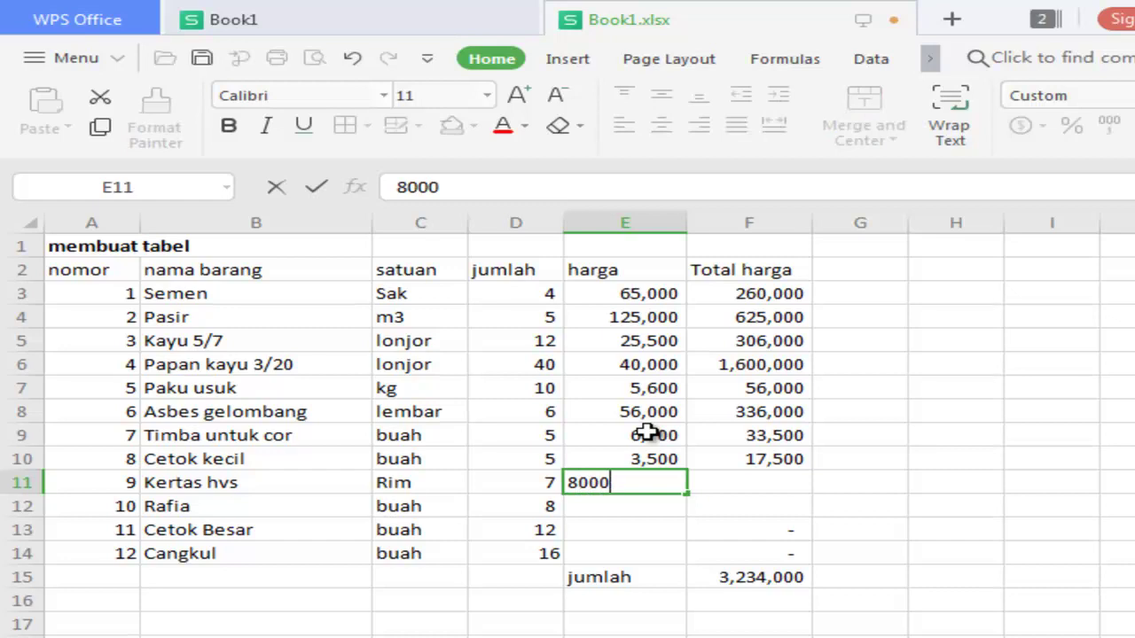
key("Return")
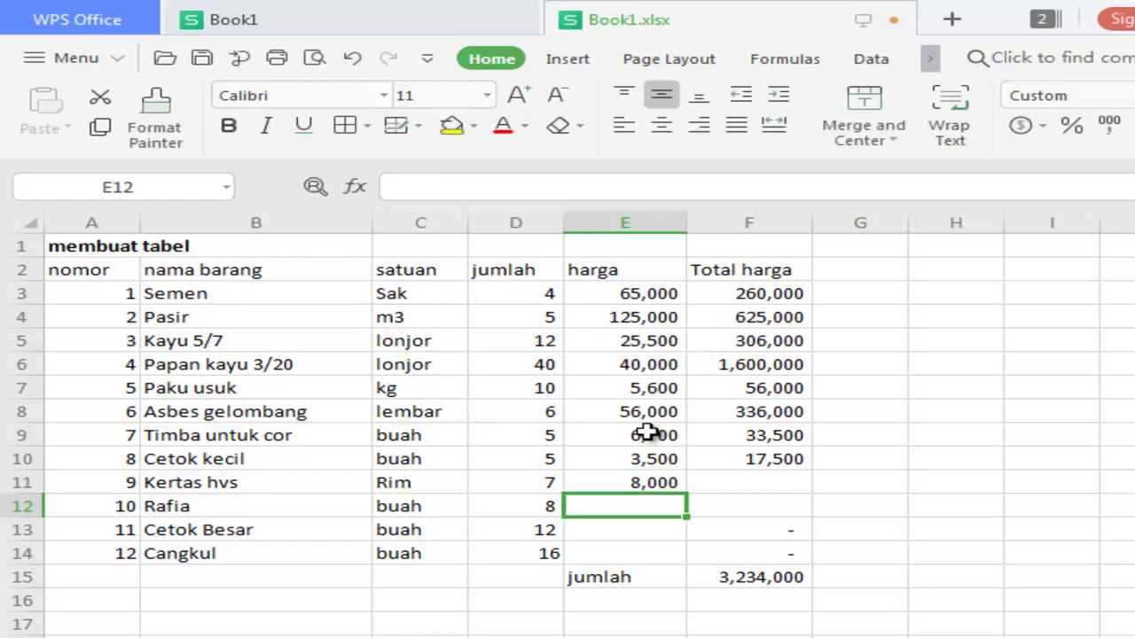
type("9000")
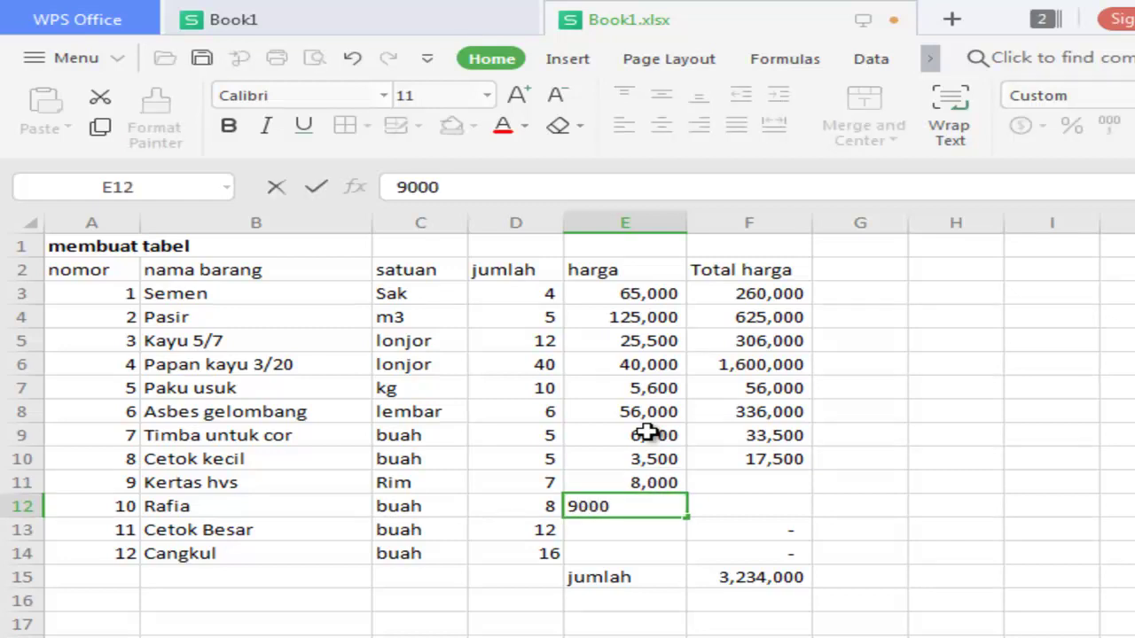
key("Return")
key("Return")
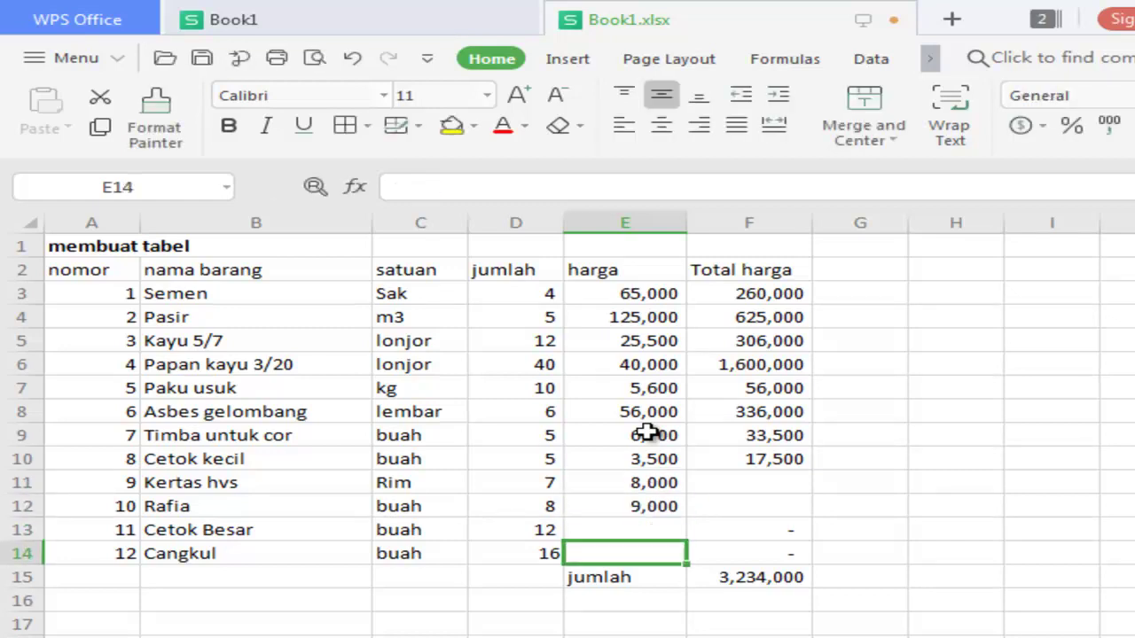
- Enter the price 9000 for both Cetok Besar in E13 and Cangkul in E14
left_click(672, 513)
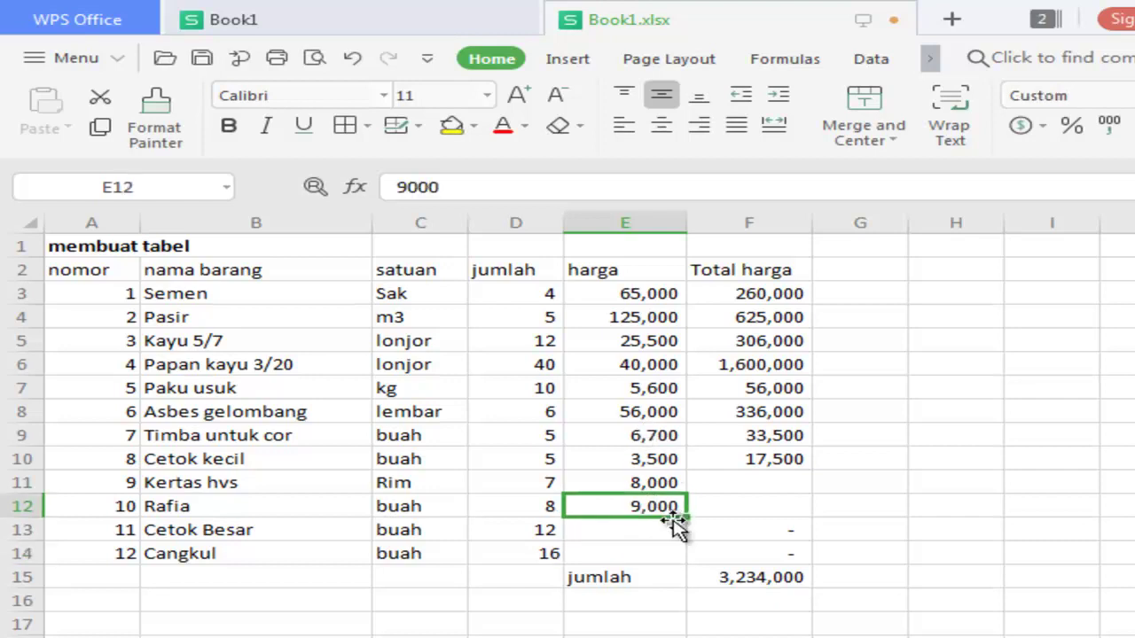
left_click(667, 530)
type("9000")
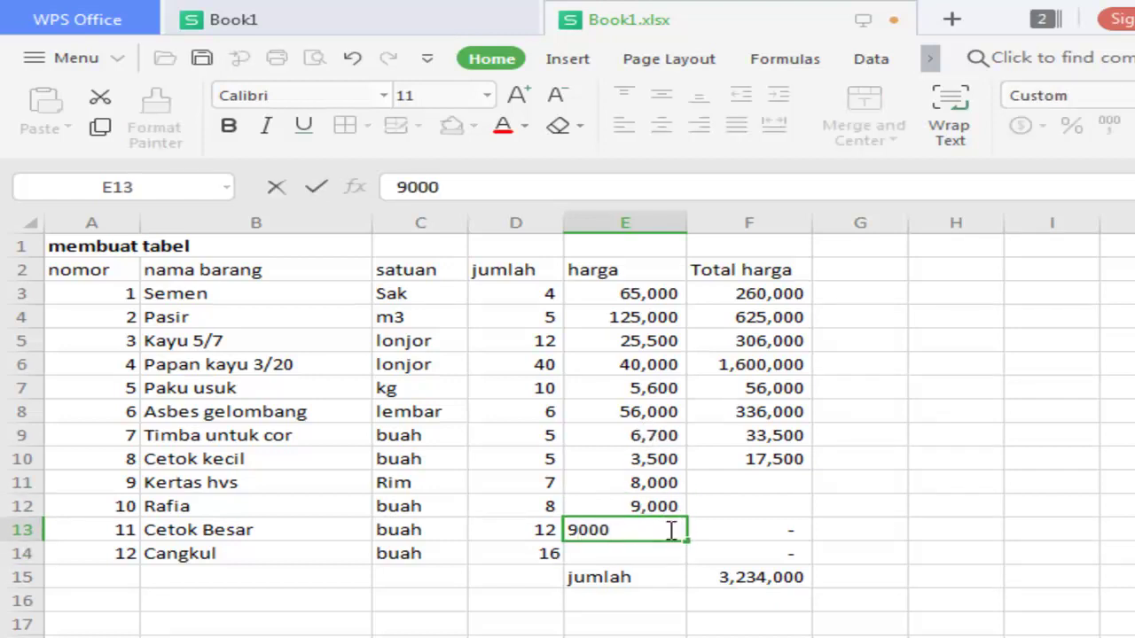
key("Return")
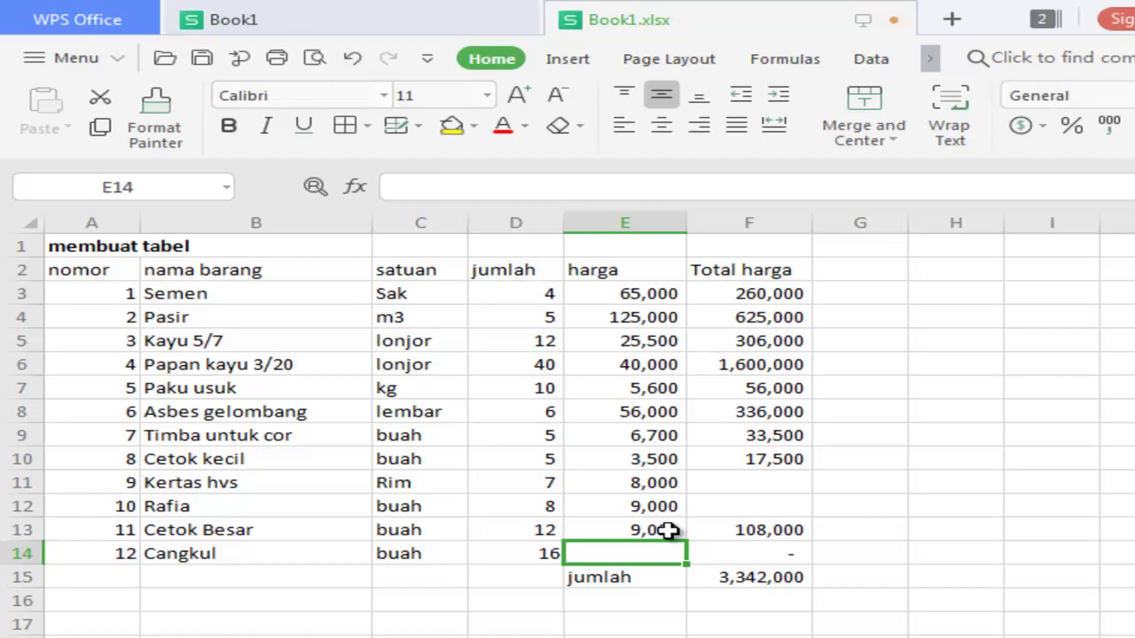
type("9000")
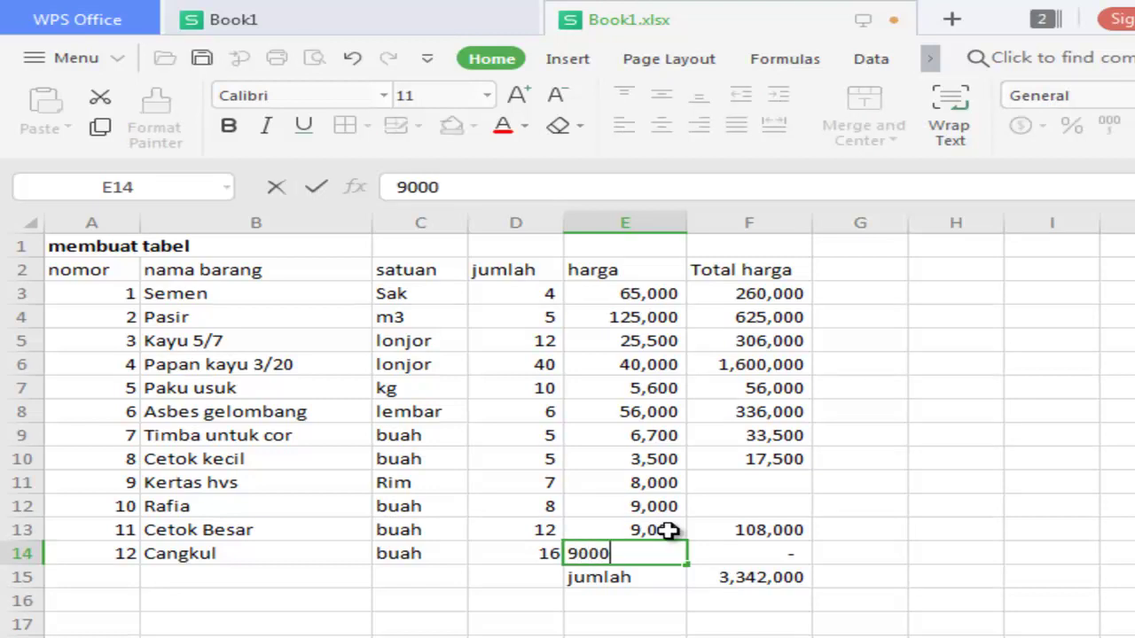
key("Return")
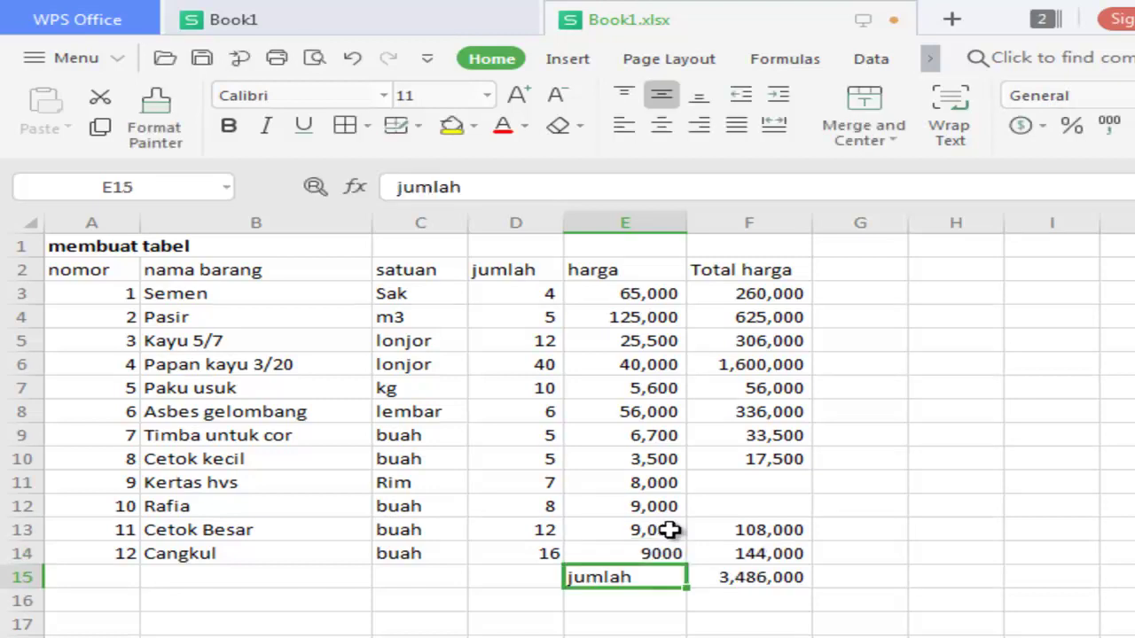
- Fill the Total harga formula from F10 down to F12 to cover Kertas hvs and Rafia
left_click(785, 458)
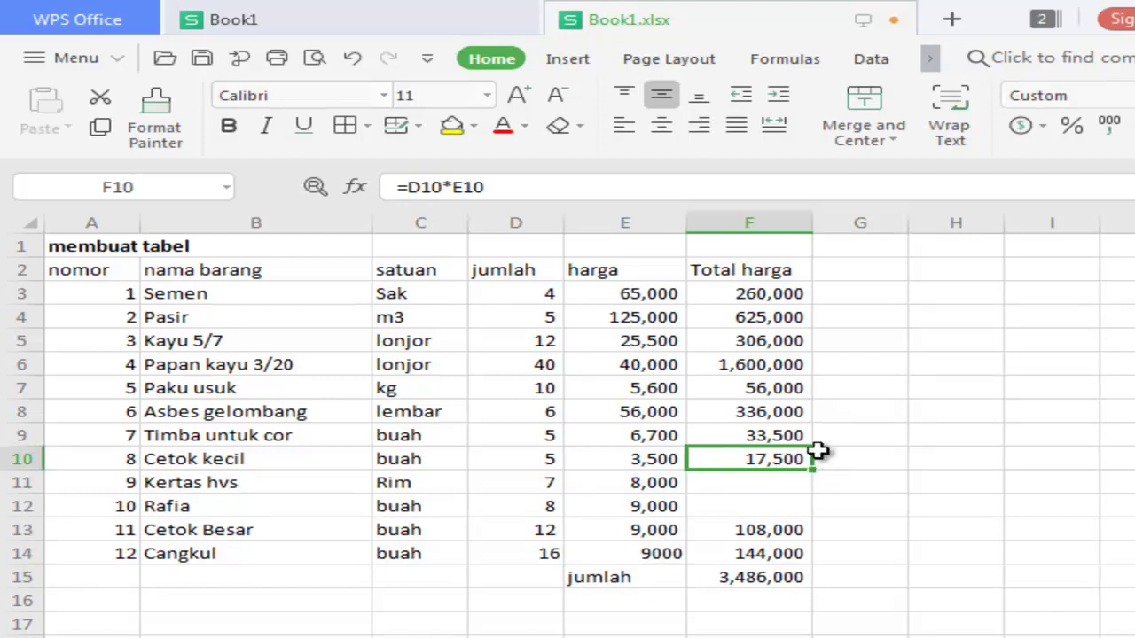
left_click(817, 381)
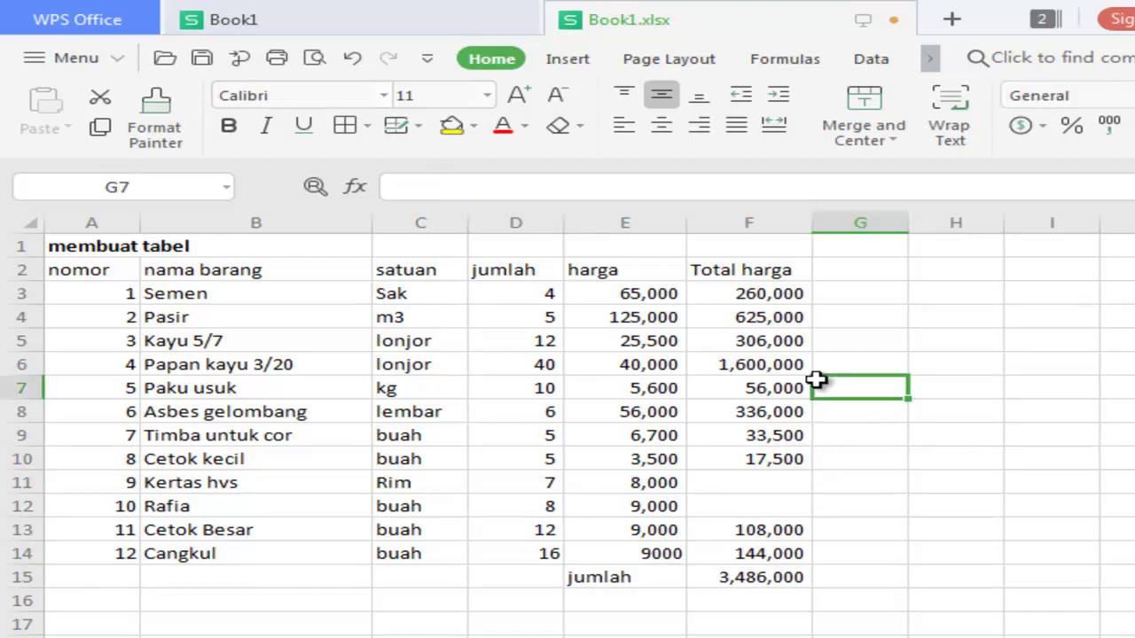
left_click(802, 459)
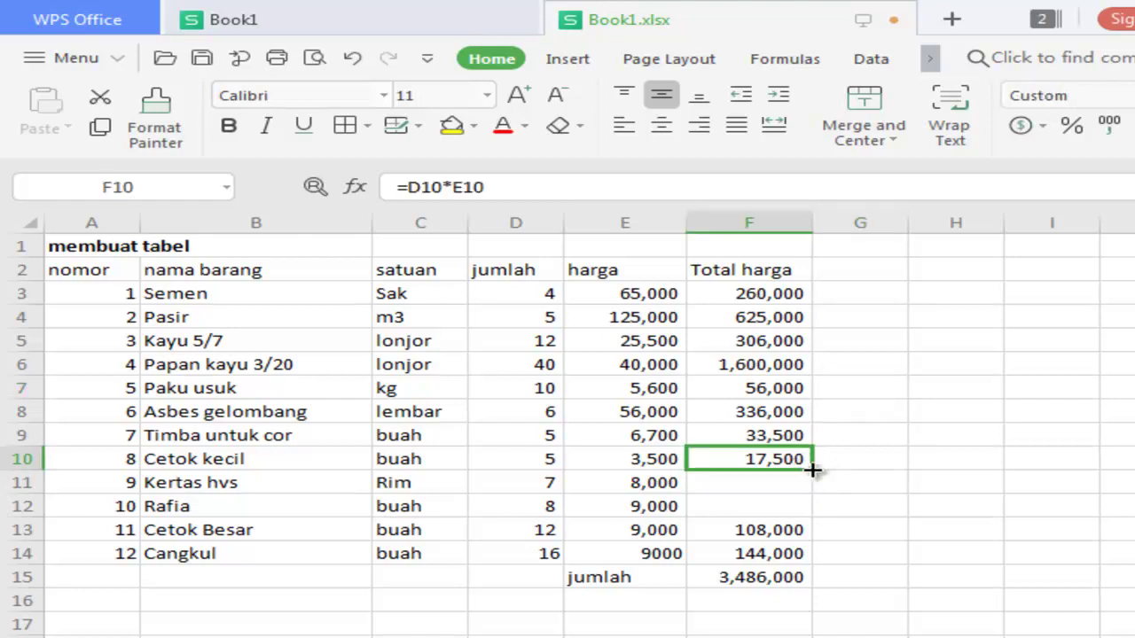
left_click_drag(813, 470, 808, 523)
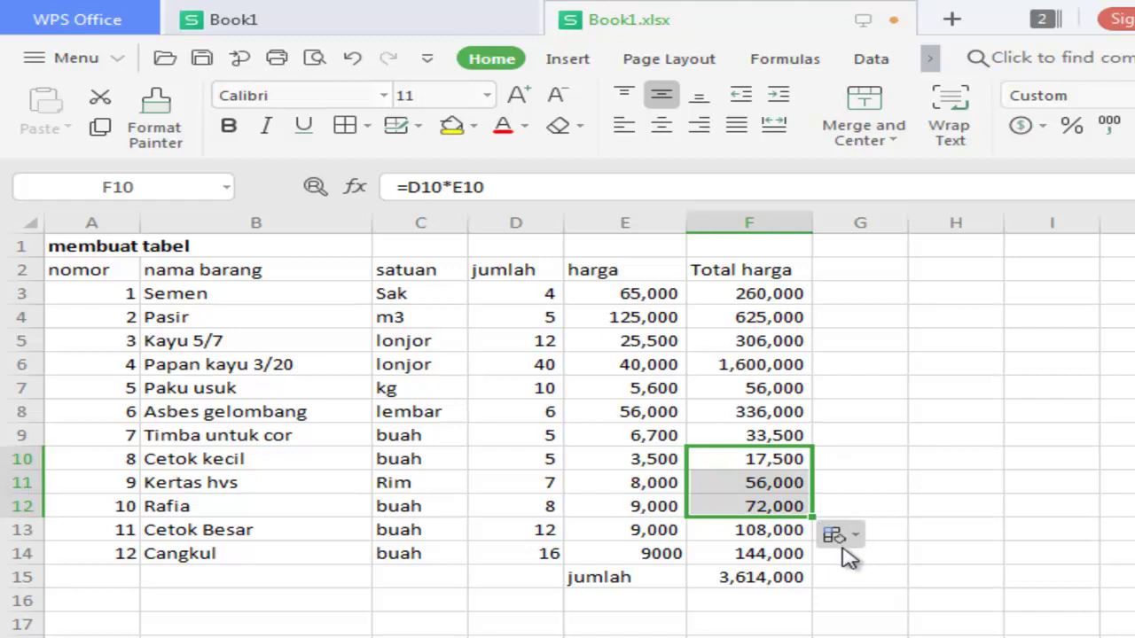
left_click(842, 538)
left_click(982, 610)
- Format the jumlah label and grand total in E15:F15 as bold red text, and save the workbook
left_click_drag(597, 587, 753, 580)
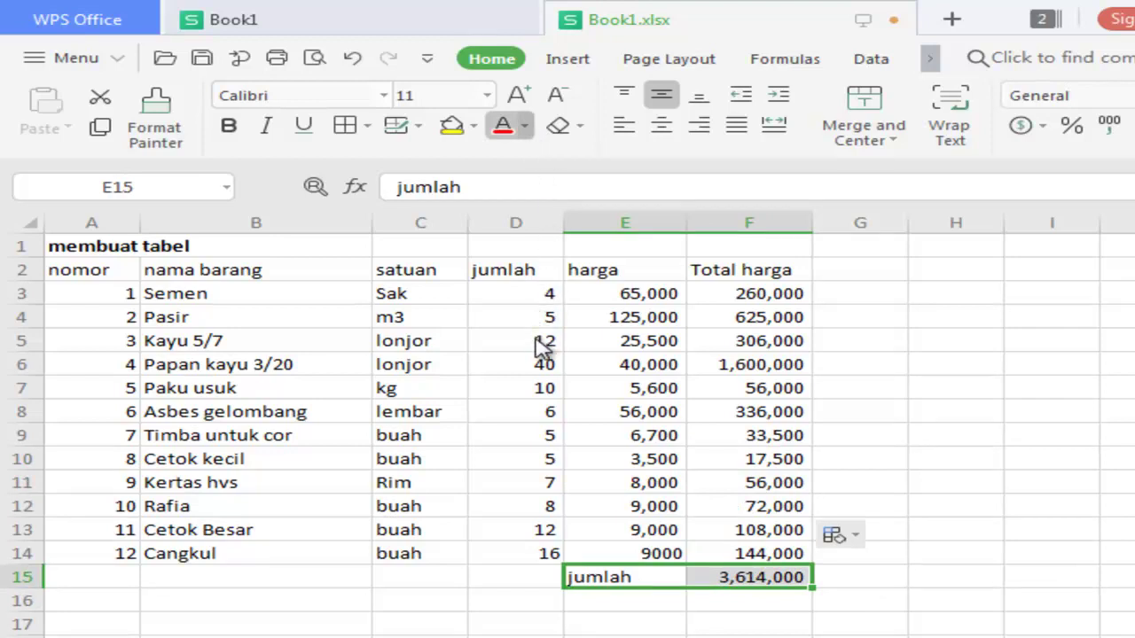
left_click(228, 126)
left_click(926, 487)
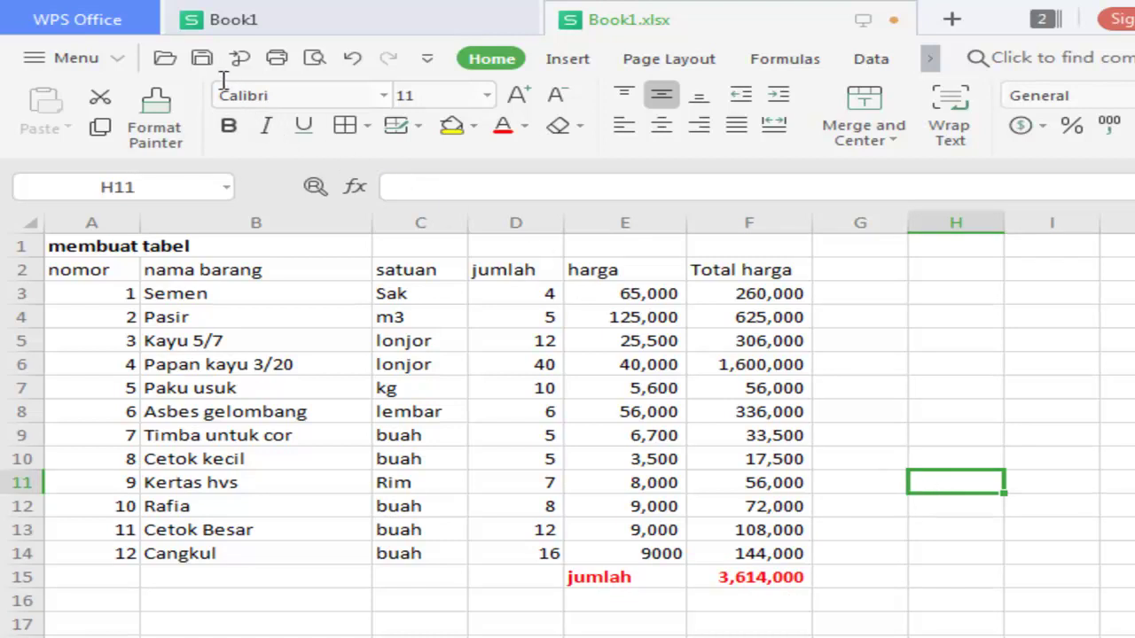
left_click(202, 60)
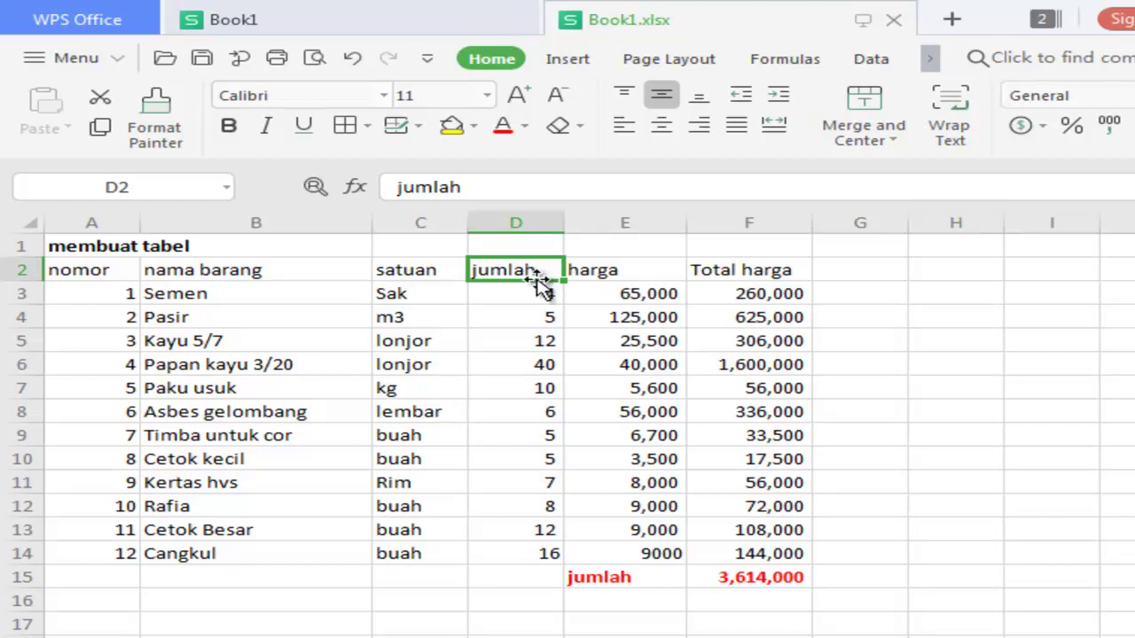
- Right-align the jumlah, harga and Total harga headings in D2:F2
left_click(535, 296)
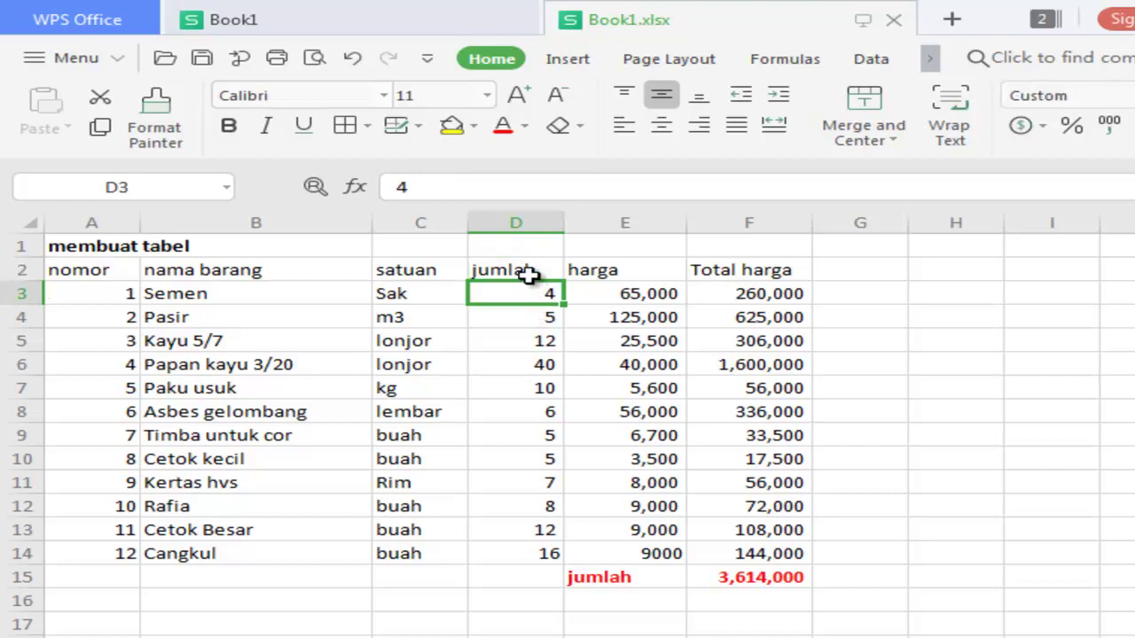
left_click_drag(529, 274, 763, 277)
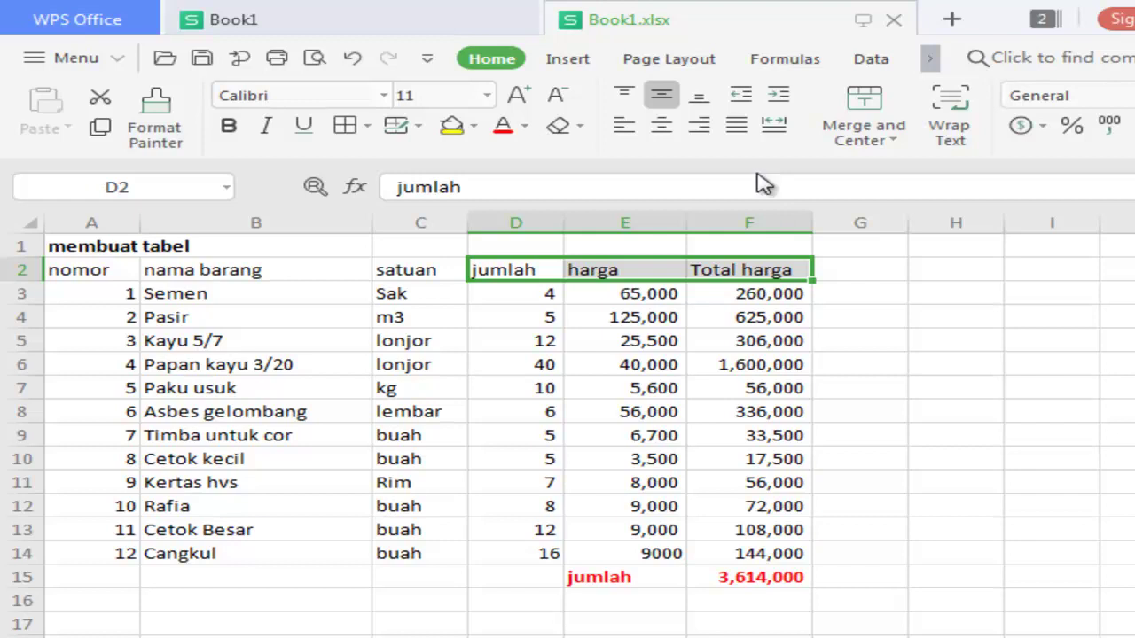
left_click(700, 126)
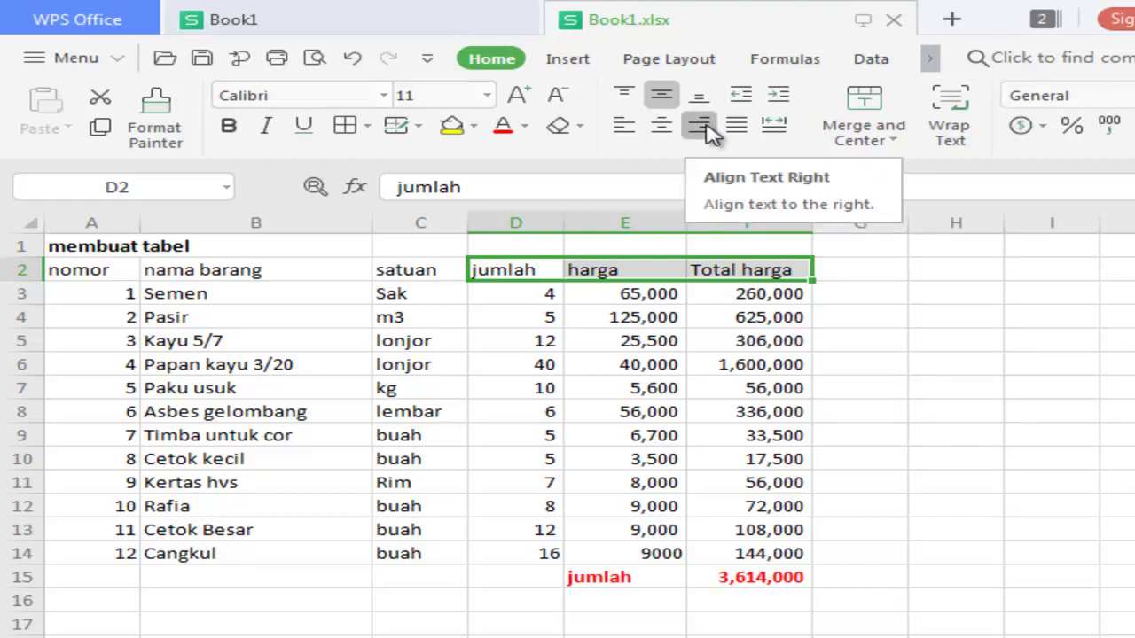
- Add the heading harga diskon in G2, beside Total harga
left_click(916, 298)
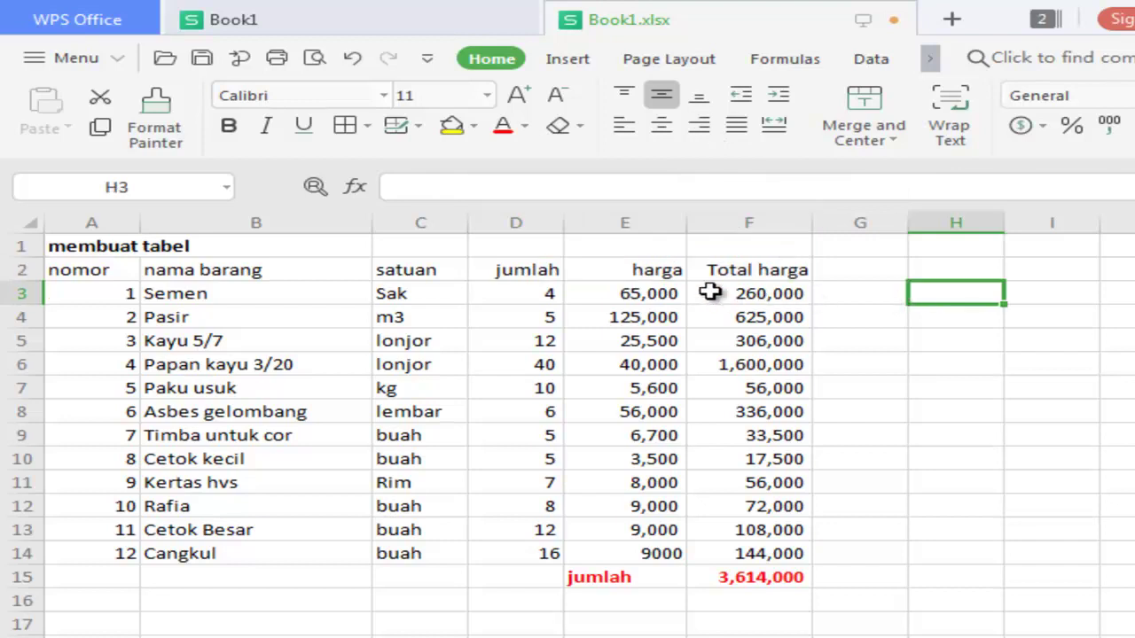
left_click(869, 276)
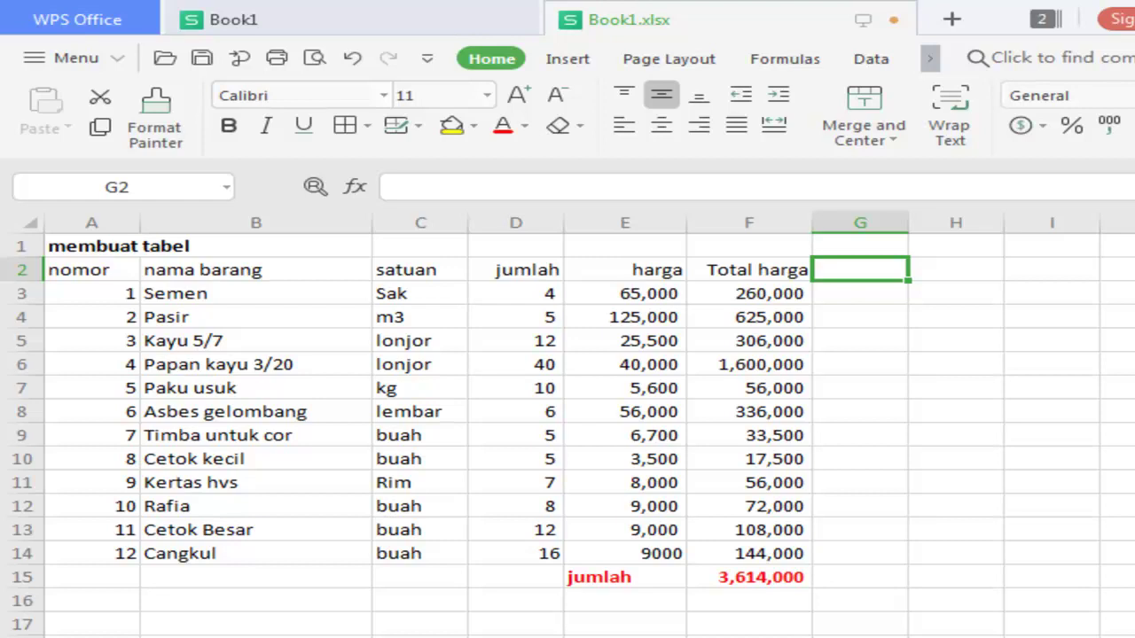
type("t")
key("BackSpace")
type("har")
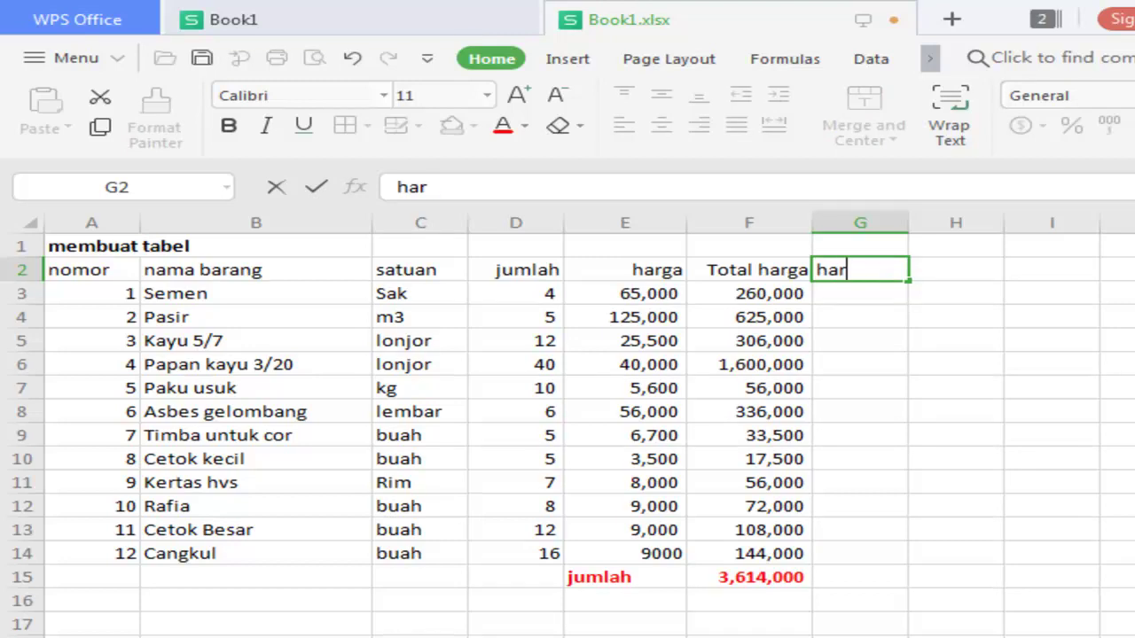
type("ga d")
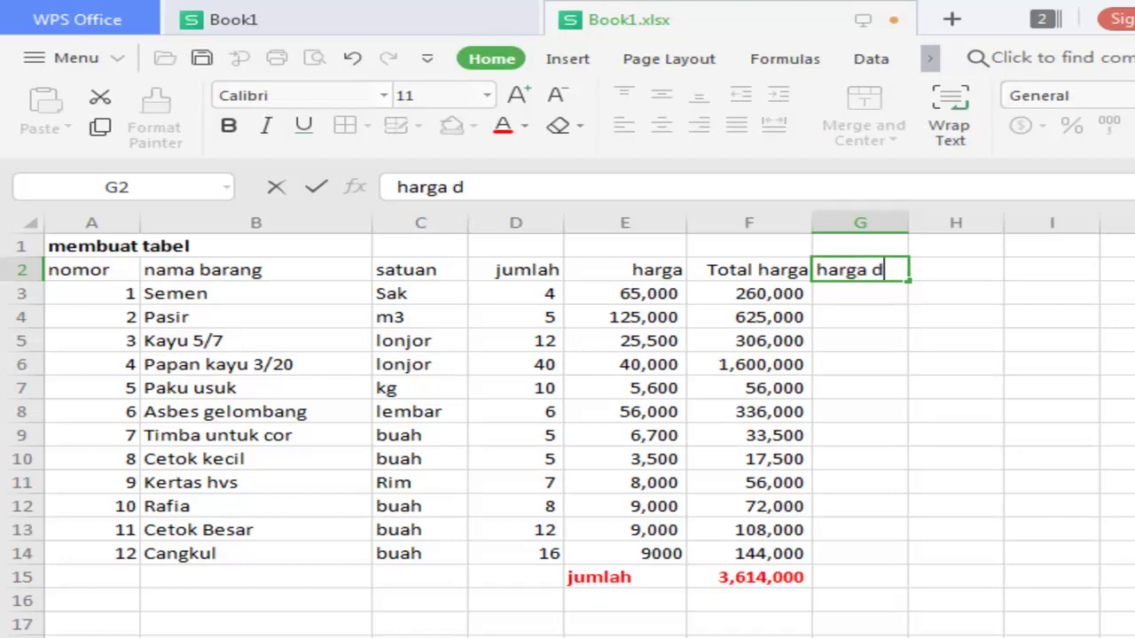
type("iskon")
key("Return")
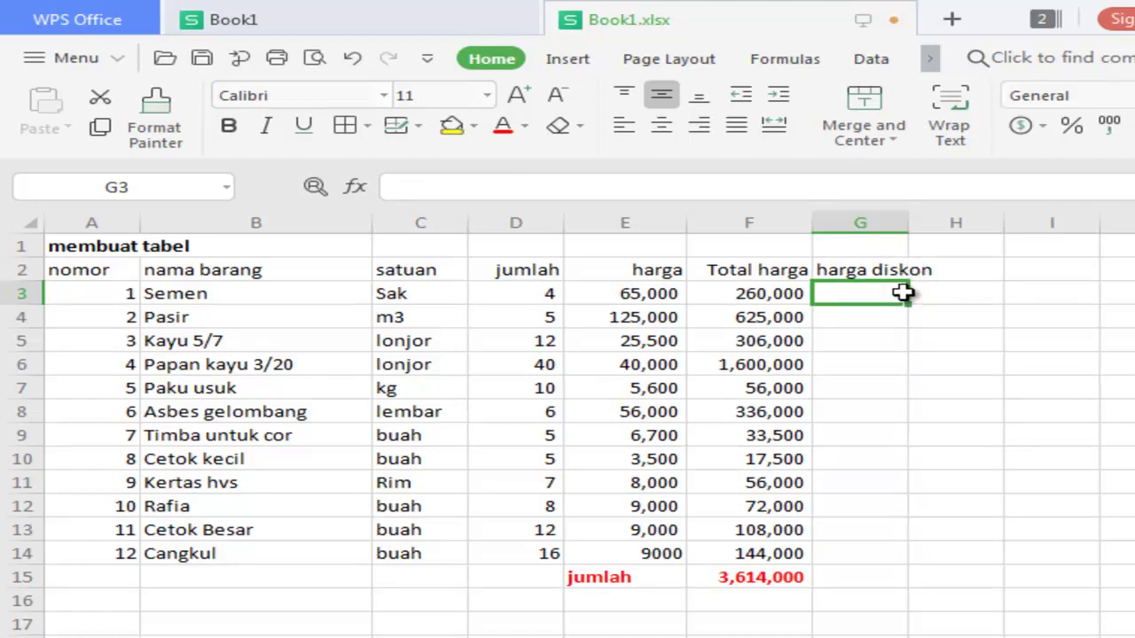
- Widen column G to fit the harga diskon heading and right-align that heading
left_click(886, 348)
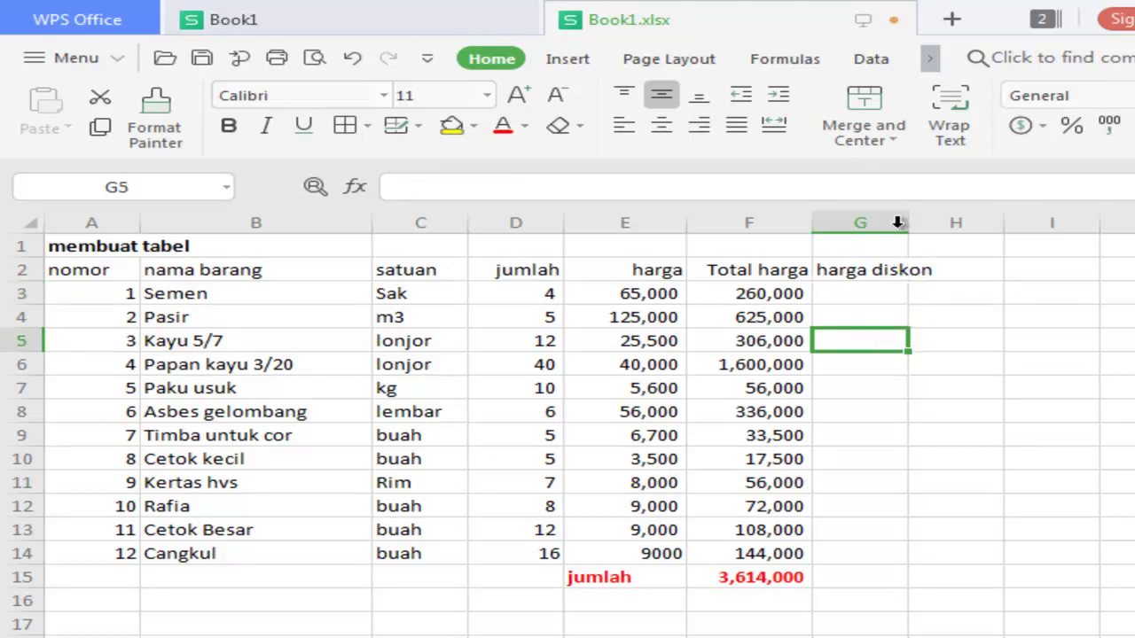
left_click_drag(907, 222, 957, 223)
left_click(928, 274)
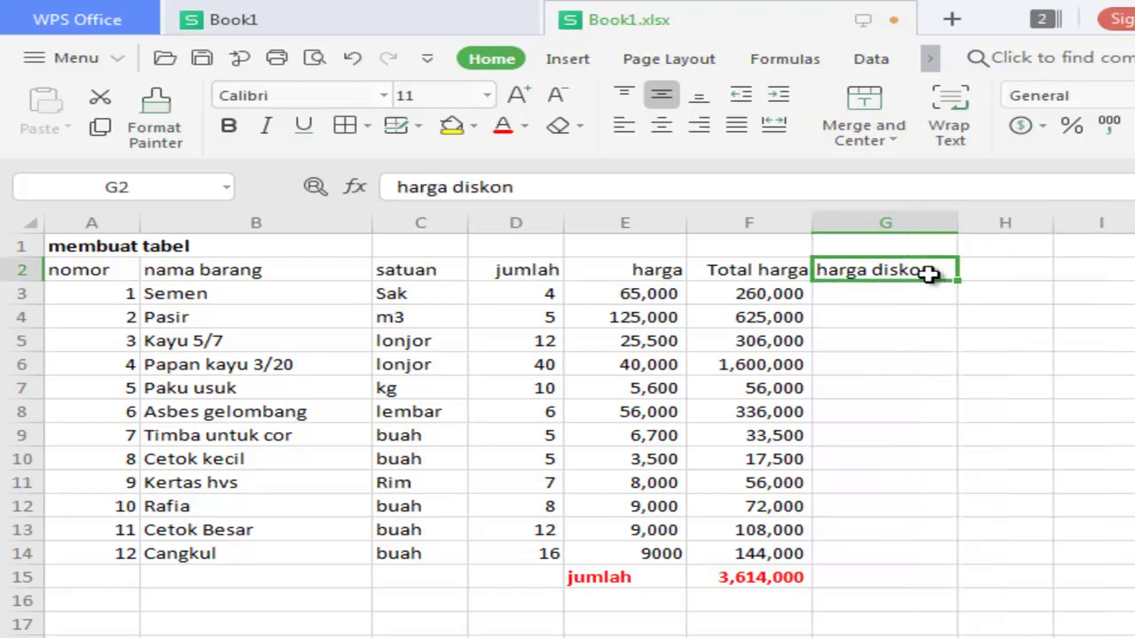
left_click(700, 125)
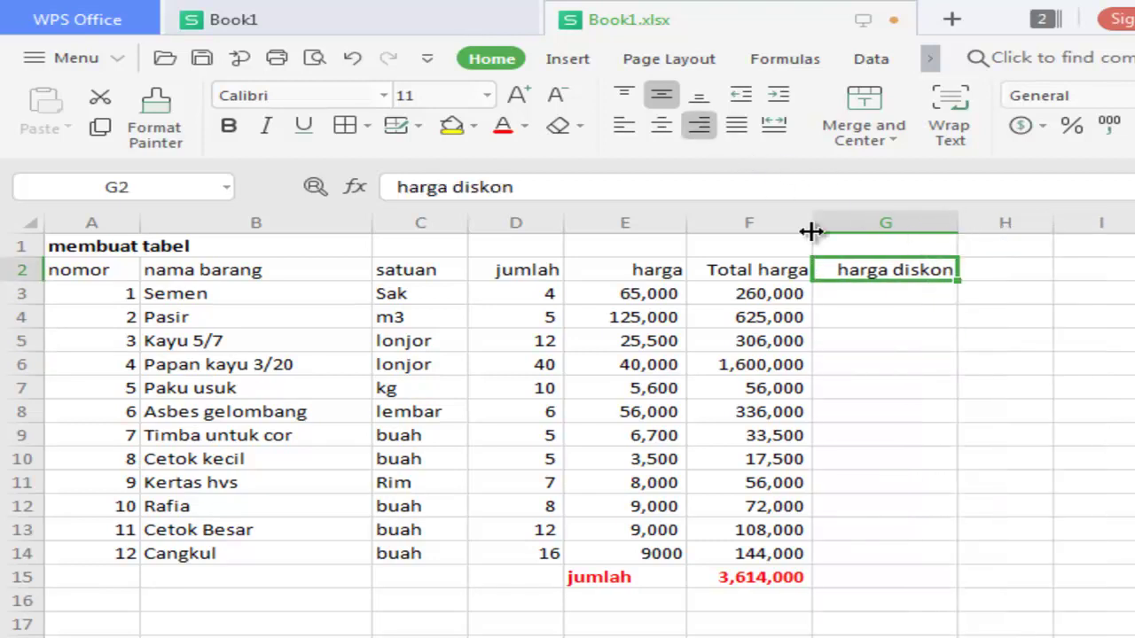
- Insert the IF function from the Logical category into G3 for the Semen row
left_click(872, 294)
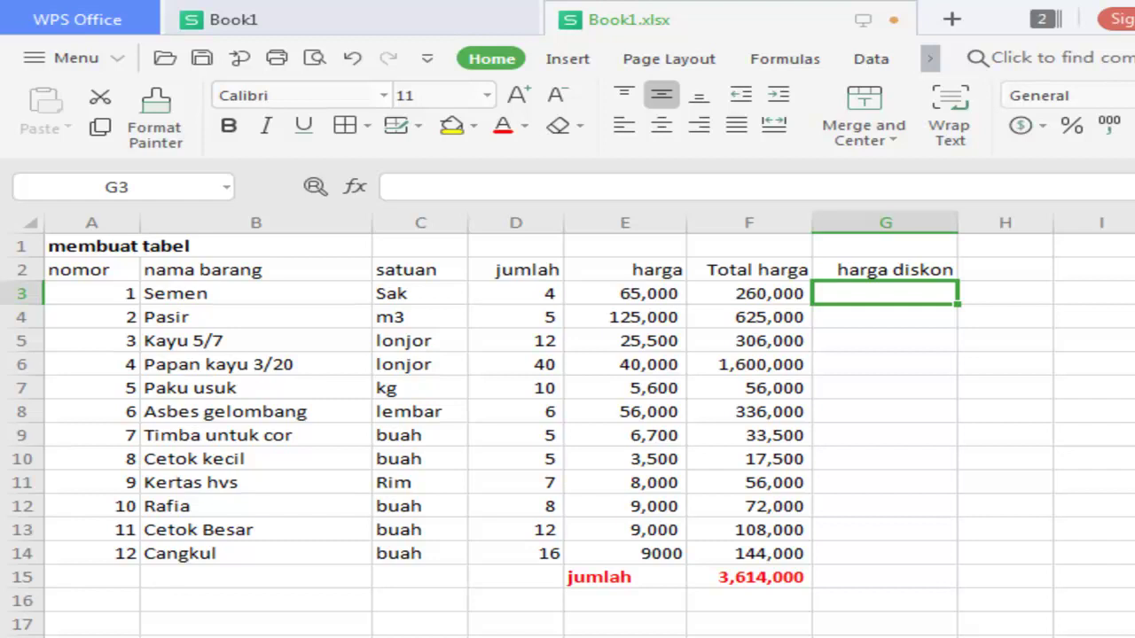
key("shift+F3")
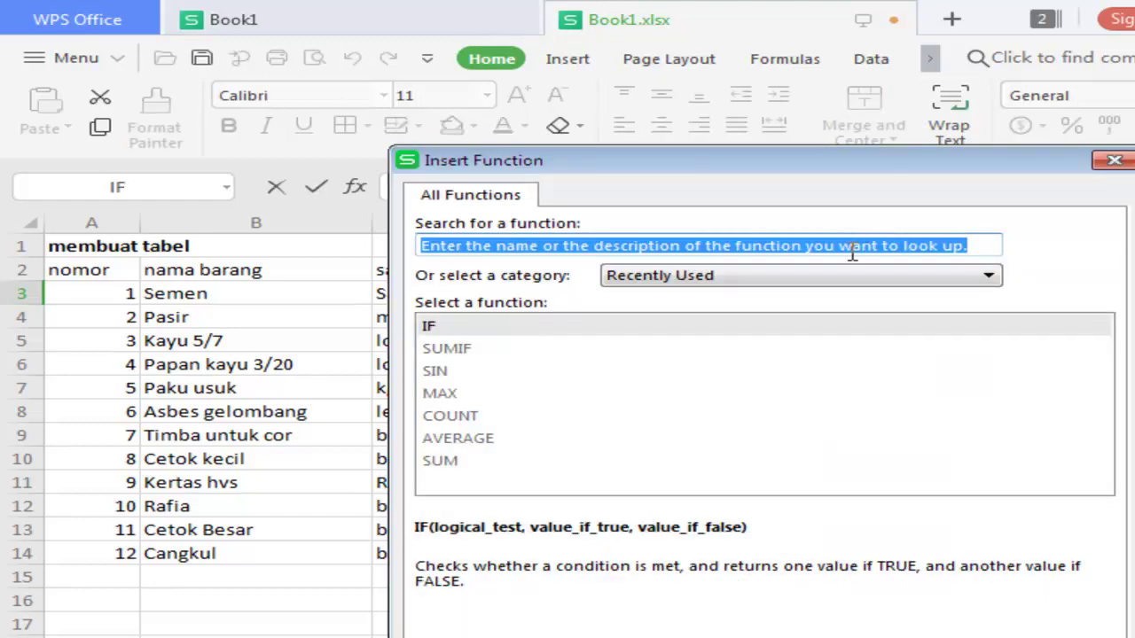
left_click(897, 284)
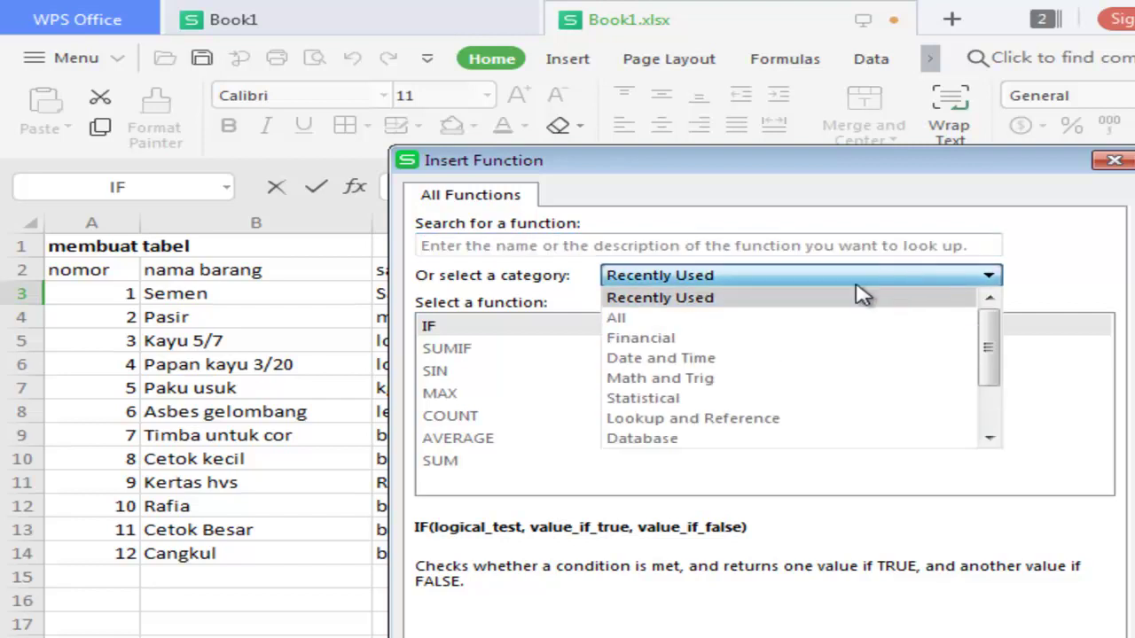
left_click(676, 319)
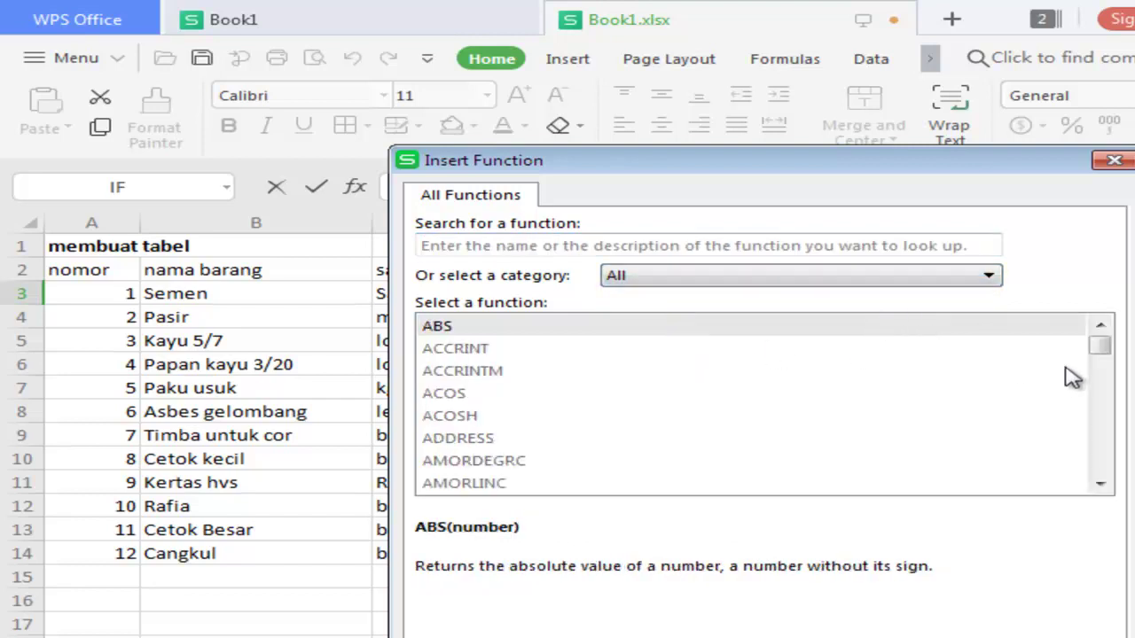
left_click_drag(1100, 484, 1100, 484)
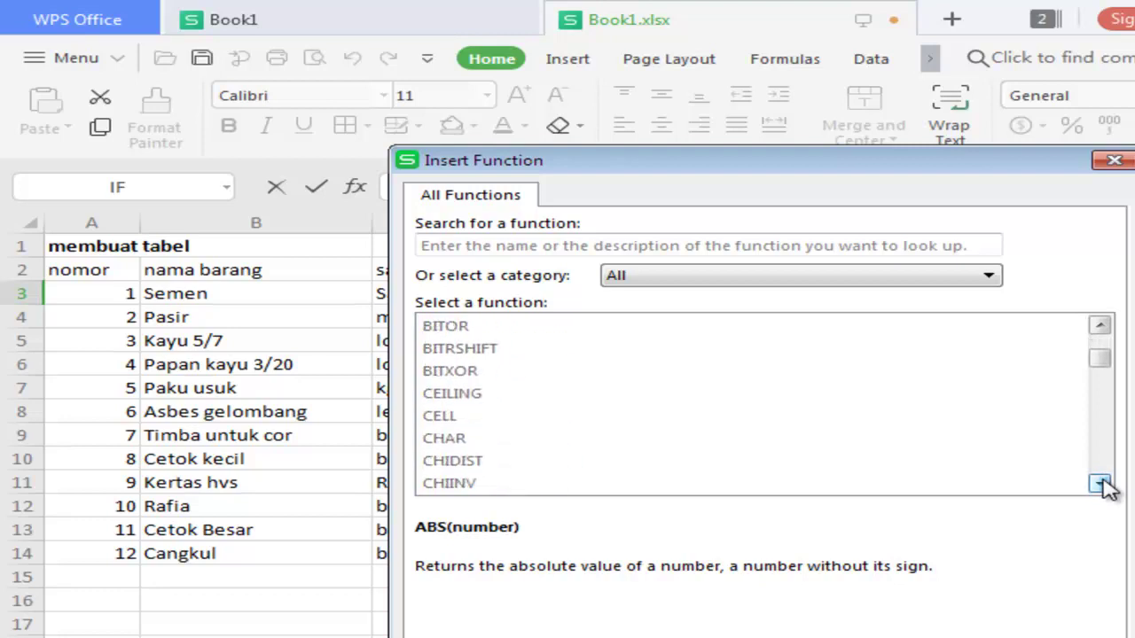
left_click(985, 280)
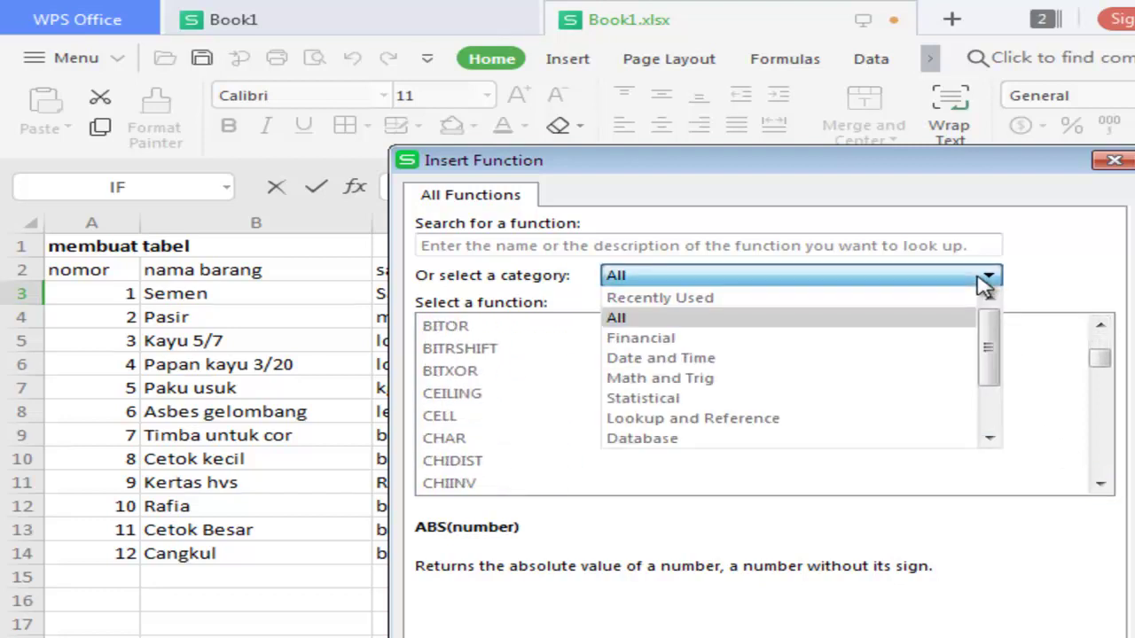
left_click_drag(988, 337, 992, 367)
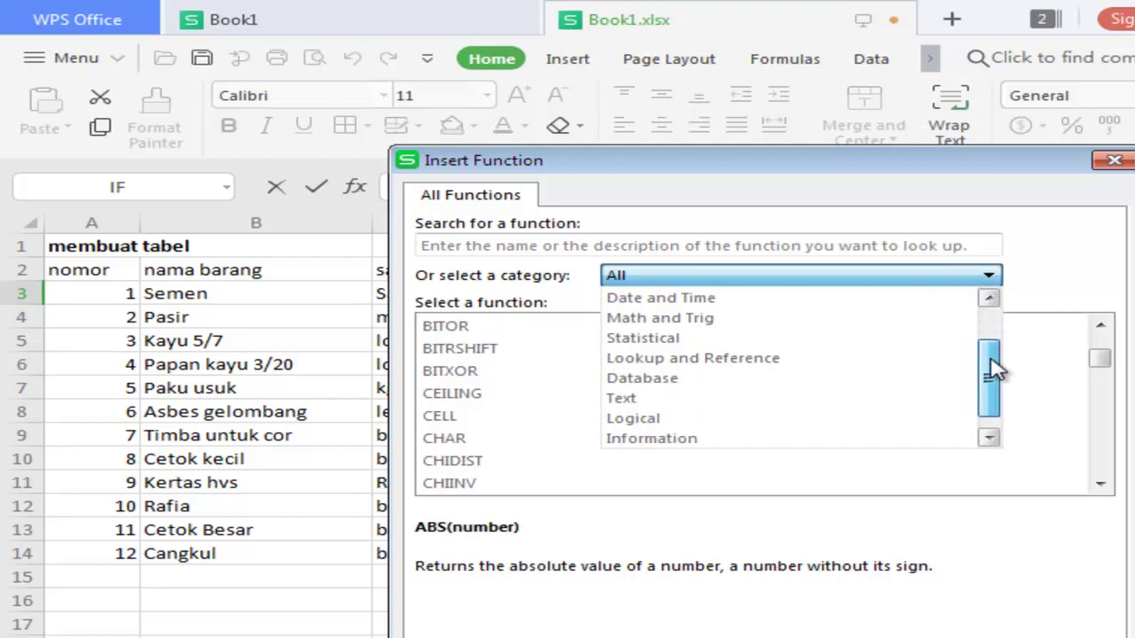
left_click(643, 420)
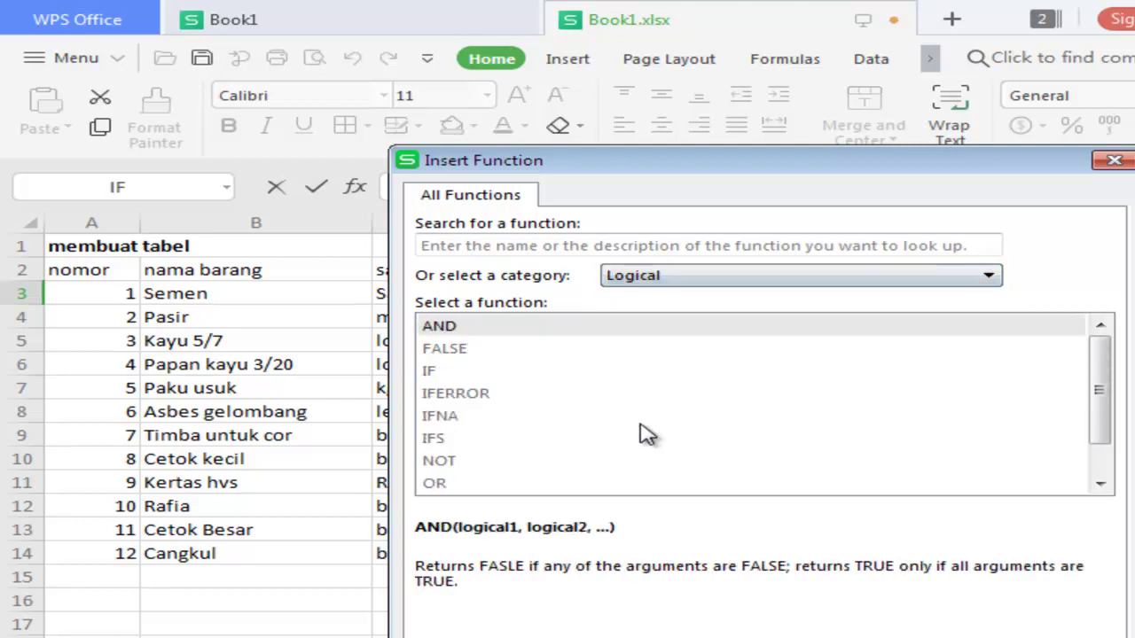
mouse_move(1097, 378)
left_mouse_down()
mouse_move(1099, 413)
mouse_move(1103, 367)
left_mouse_up()
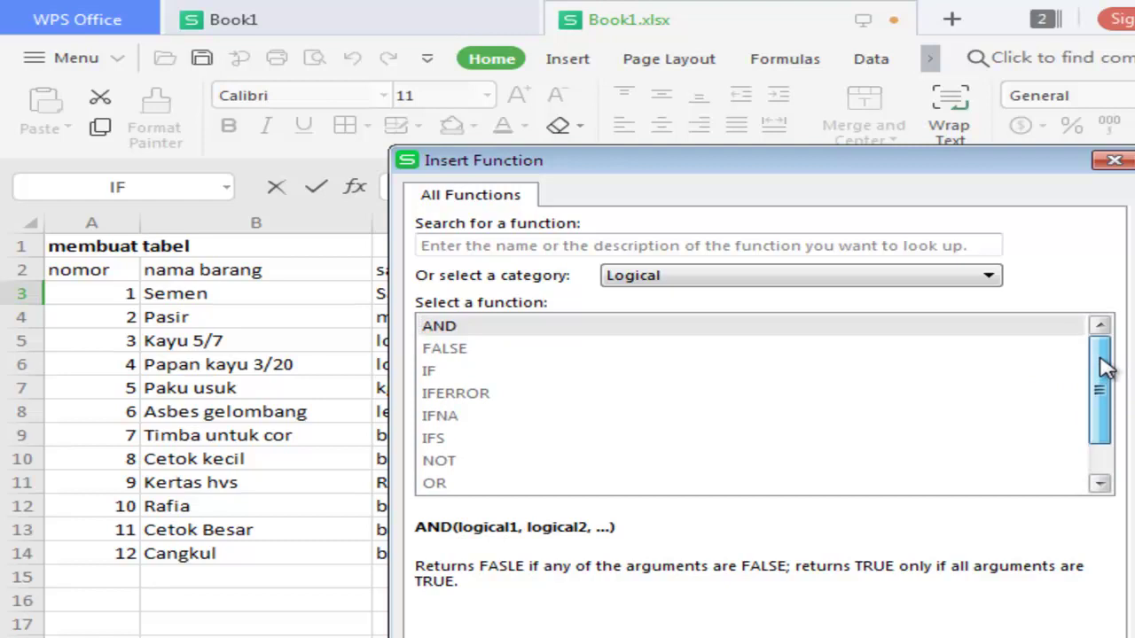
left_click(443, 373)
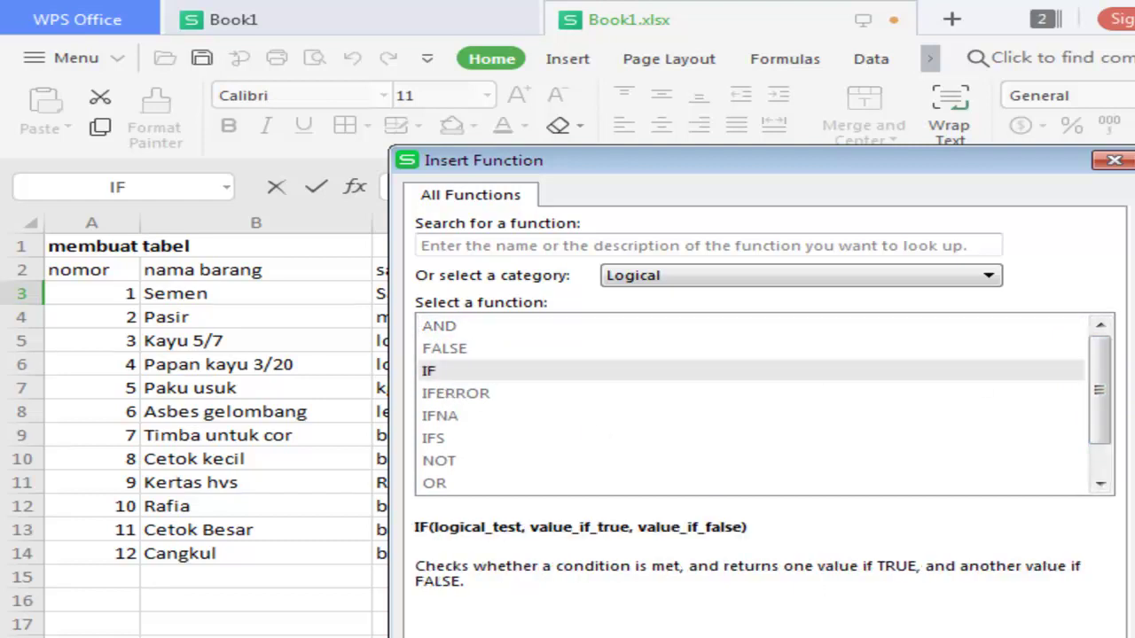
key("Return")
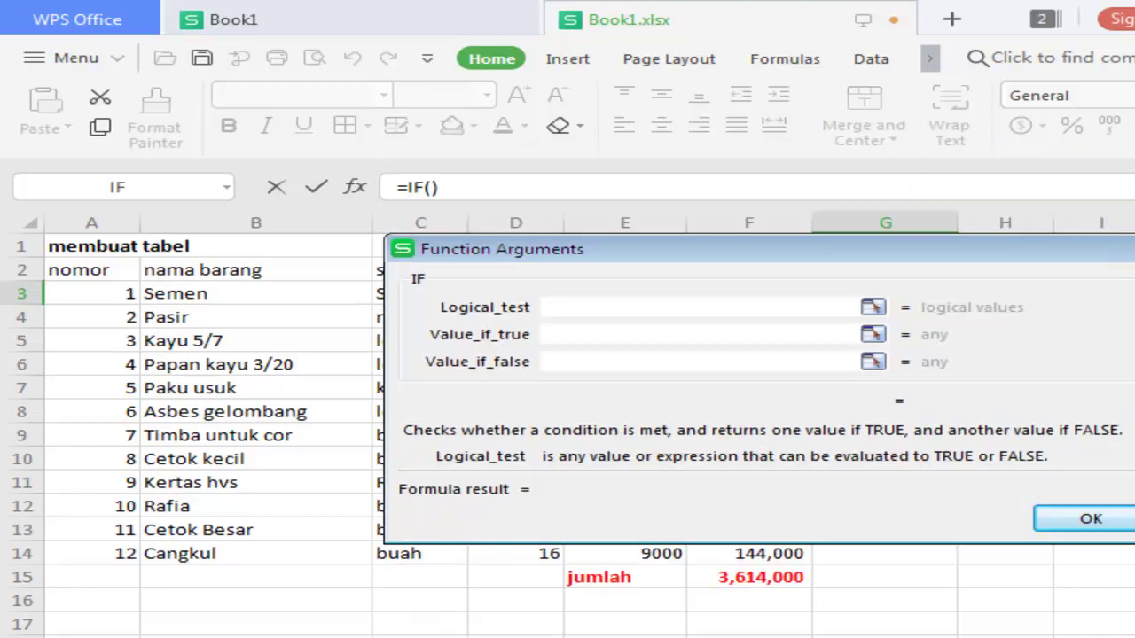
- Set the IF function's logical test to F3>=1000000, keeping the table's first rows uncovered by the dialog
left_click_drag(987, 256, 1093, 473)
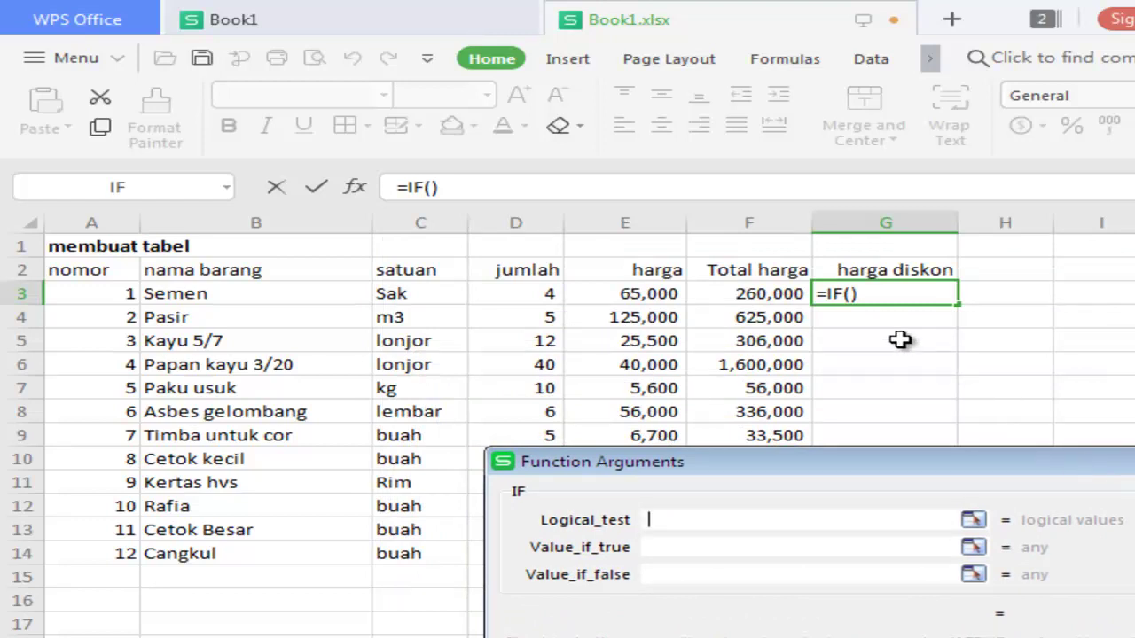
left_click(768, 297)
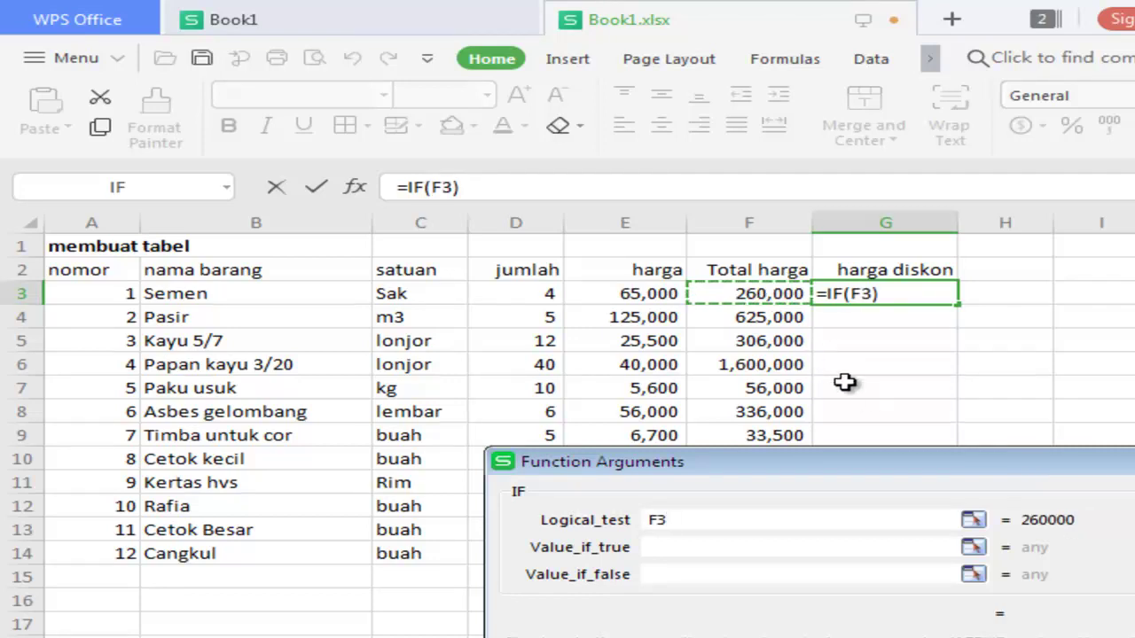
type(">")
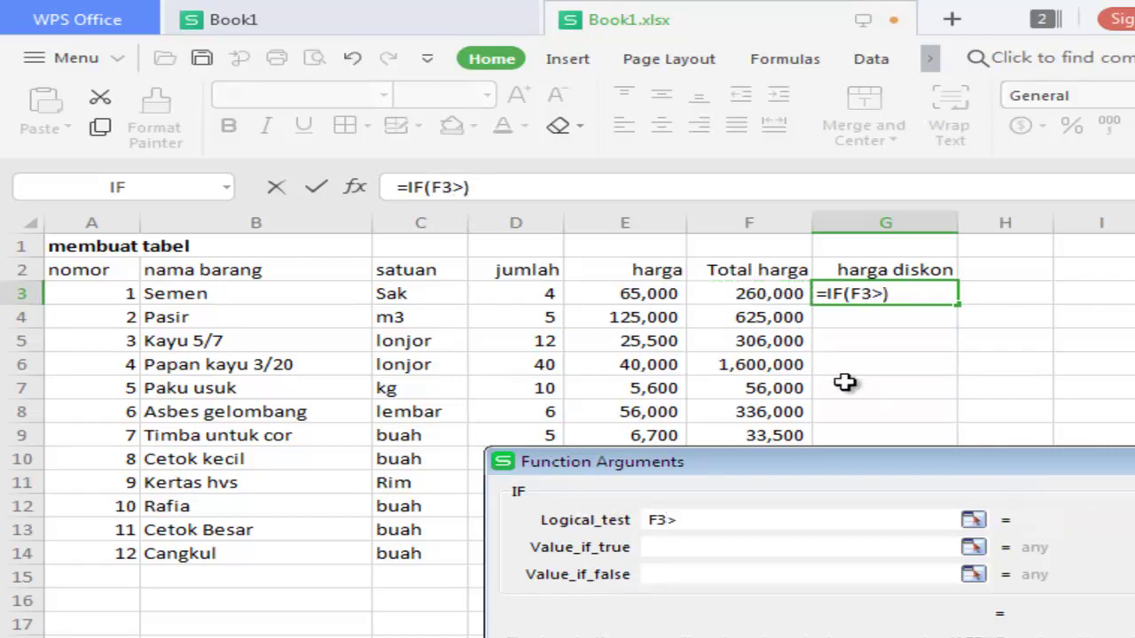
type("=1")
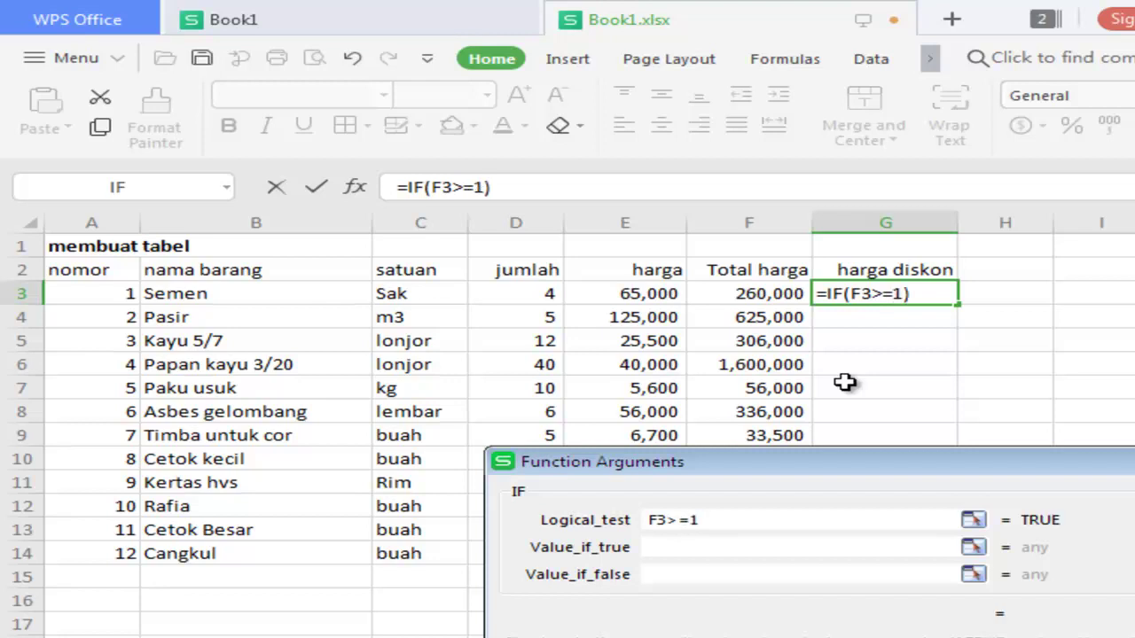
type("0000")
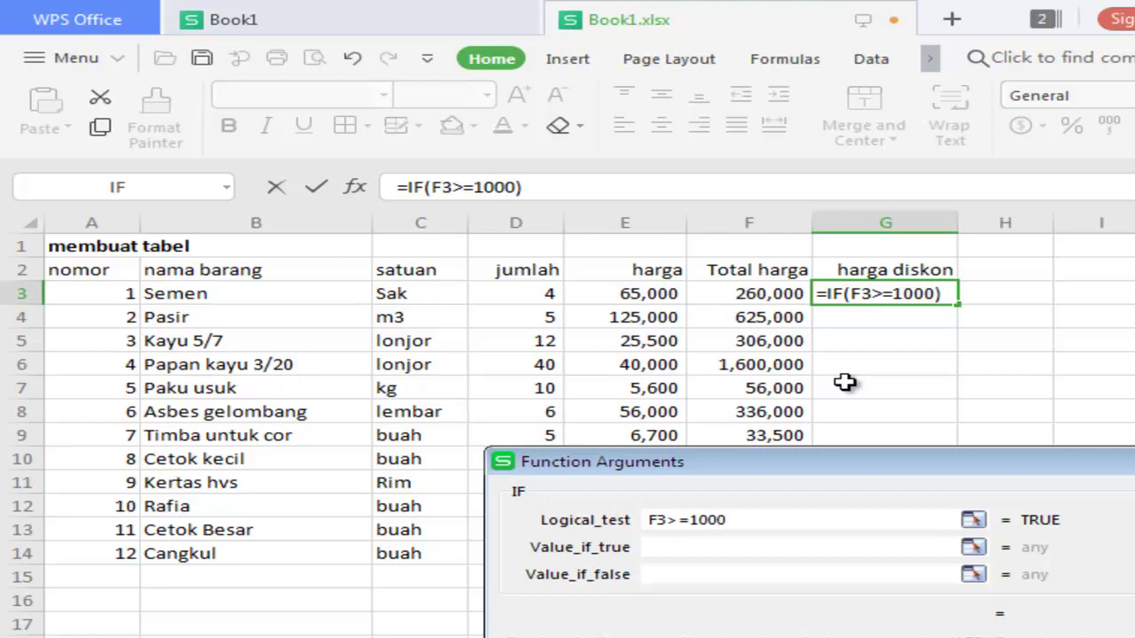
type("00")
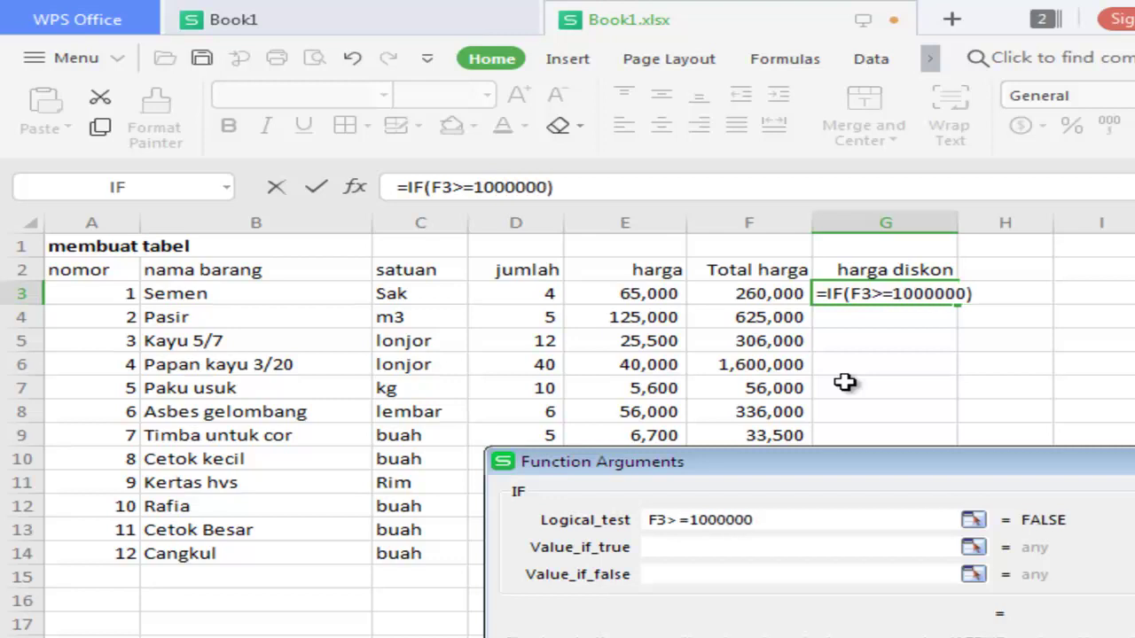
- Set the IF function's true value to F3*0.9 and its false value to F3, and enter the formula in G3
left_click(772, 548)
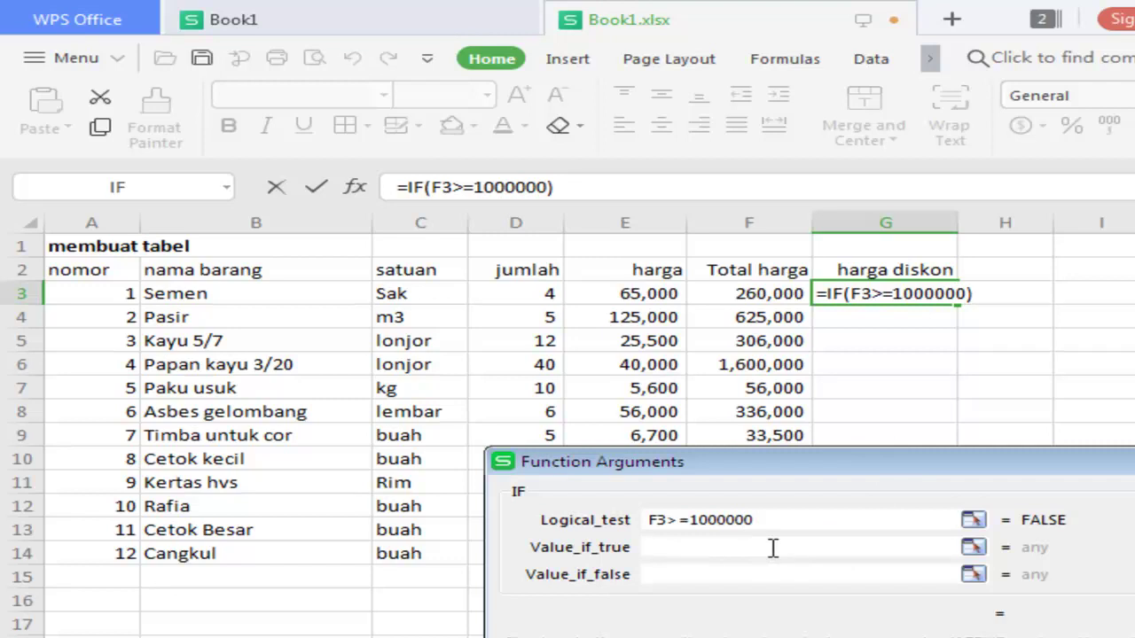
left_click(742, 295)
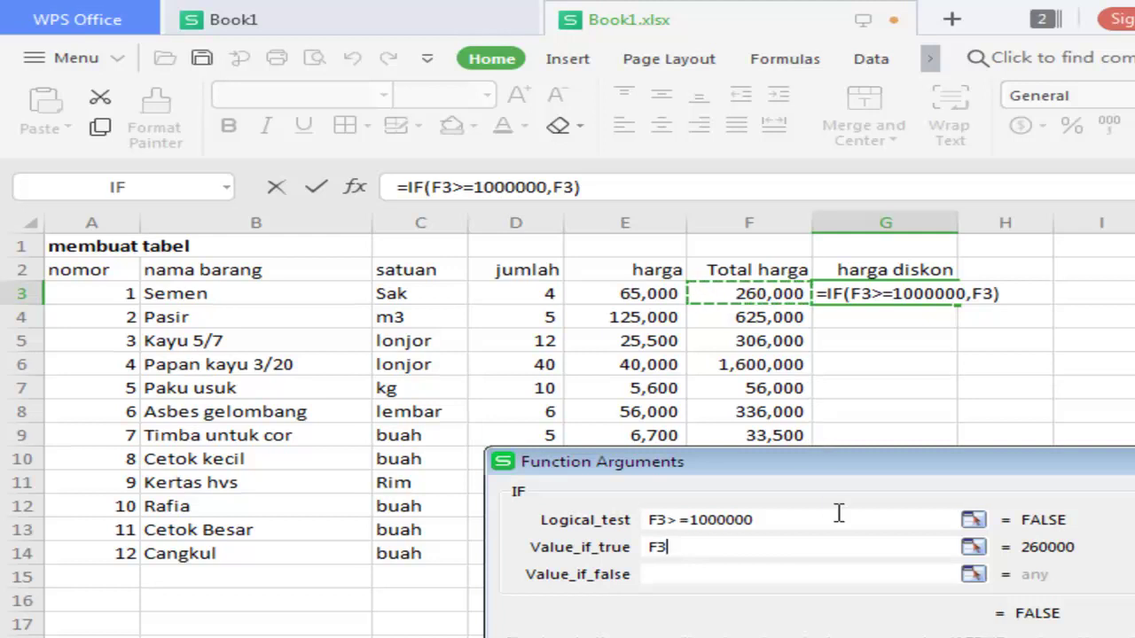
type("*0")
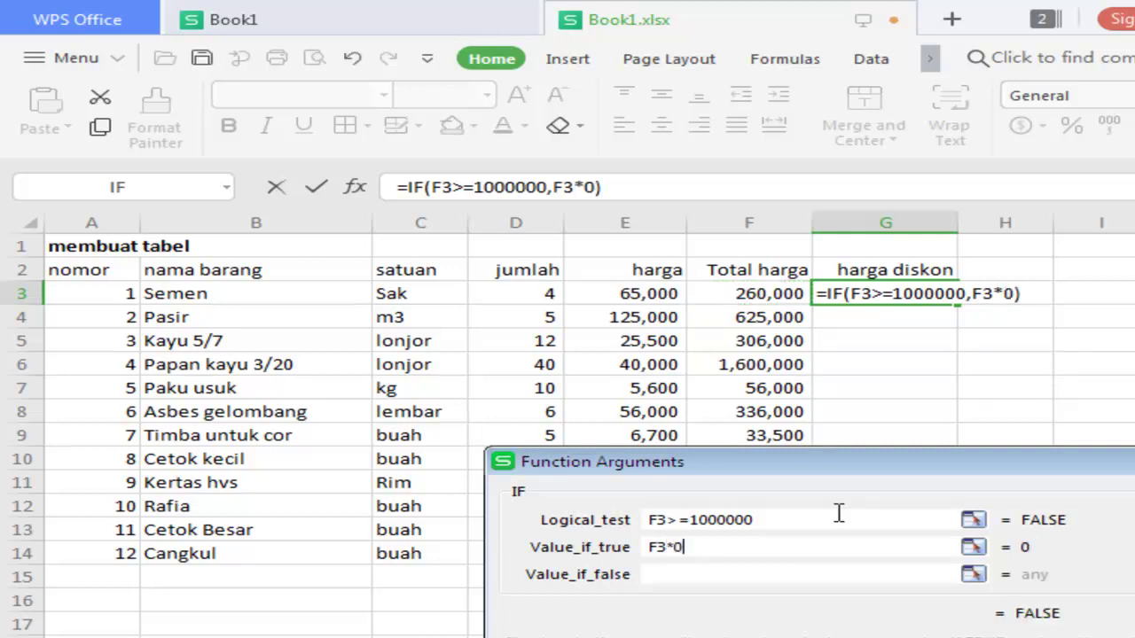
type(".9")
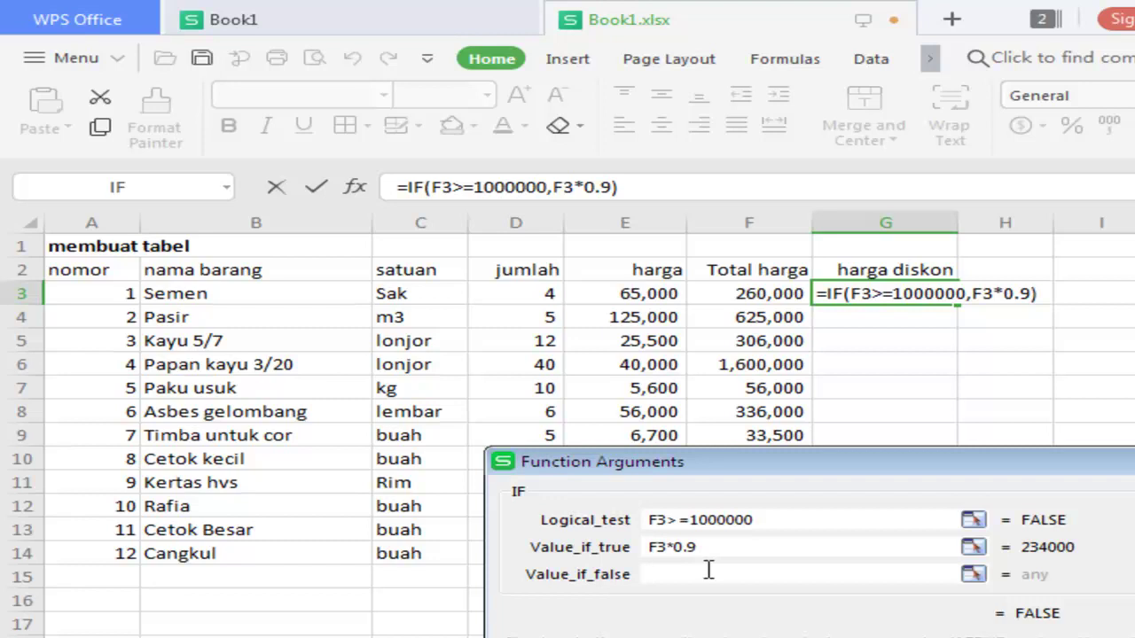
left_click(769, 296)
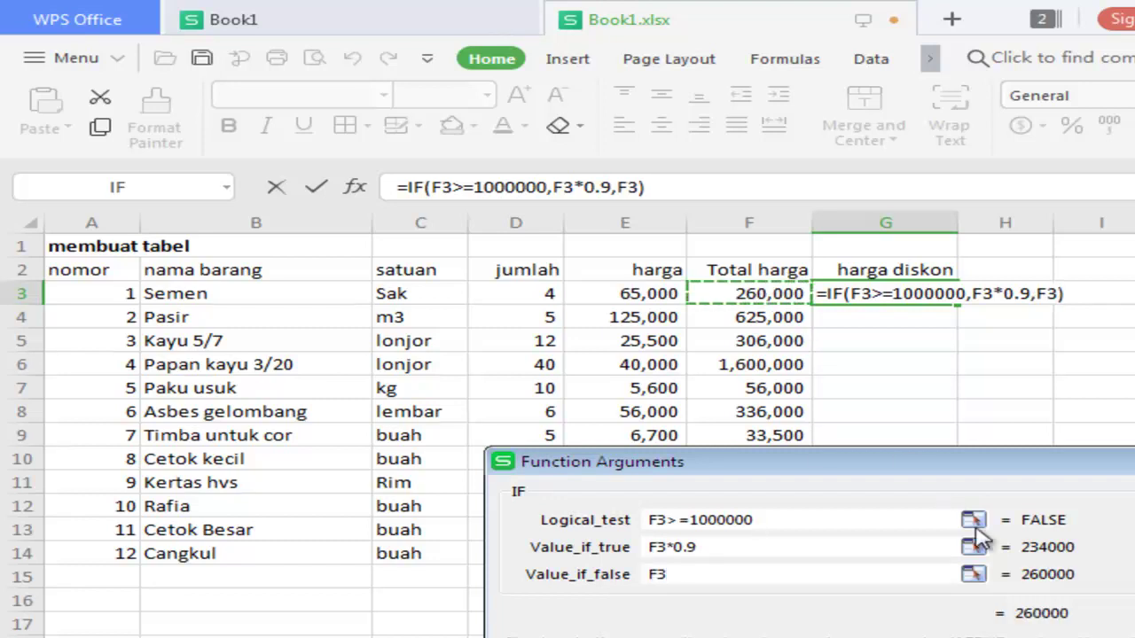
key("Return")
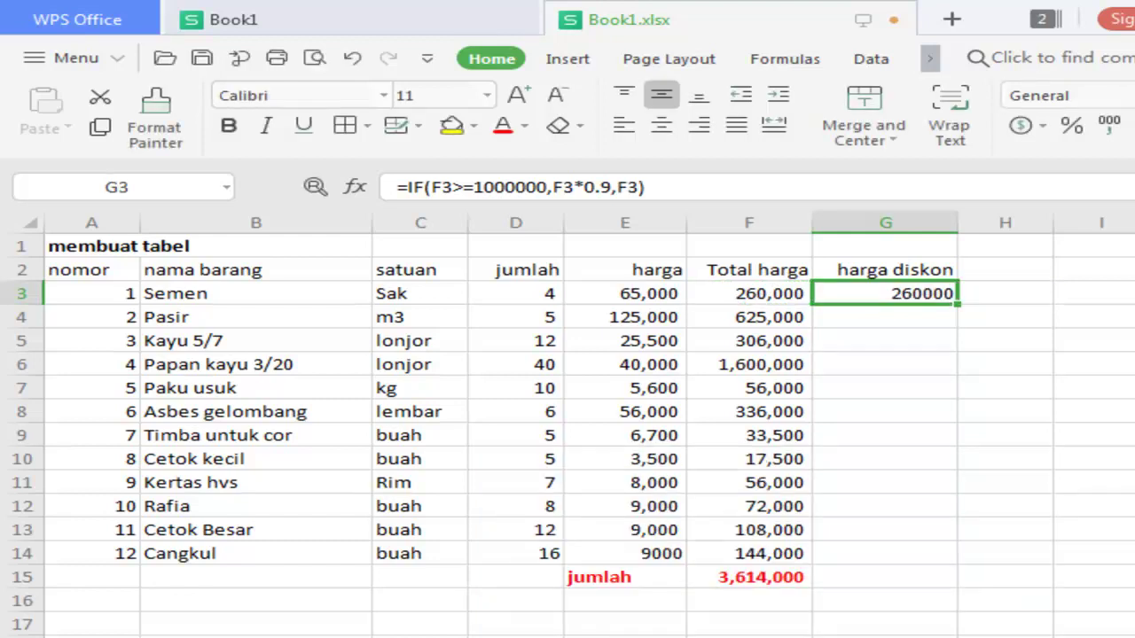
- Compare the Semen row's Total harga in F3 with its harga diskon formula in G3
left_click(762, 294)
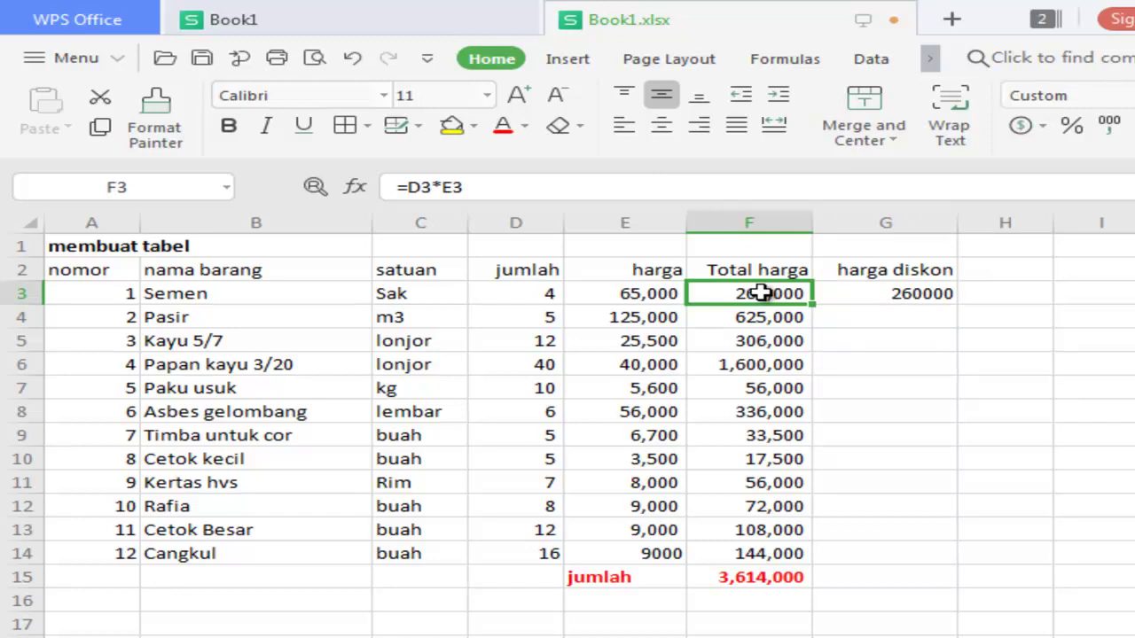
left_click(871, 293)
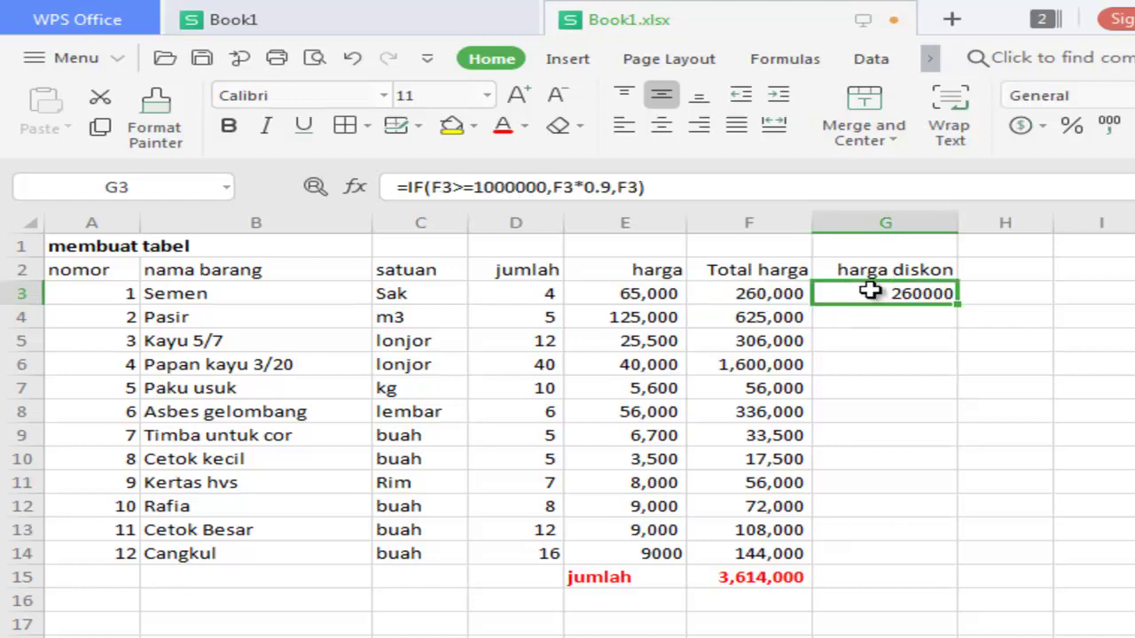
left_click(763, 299)
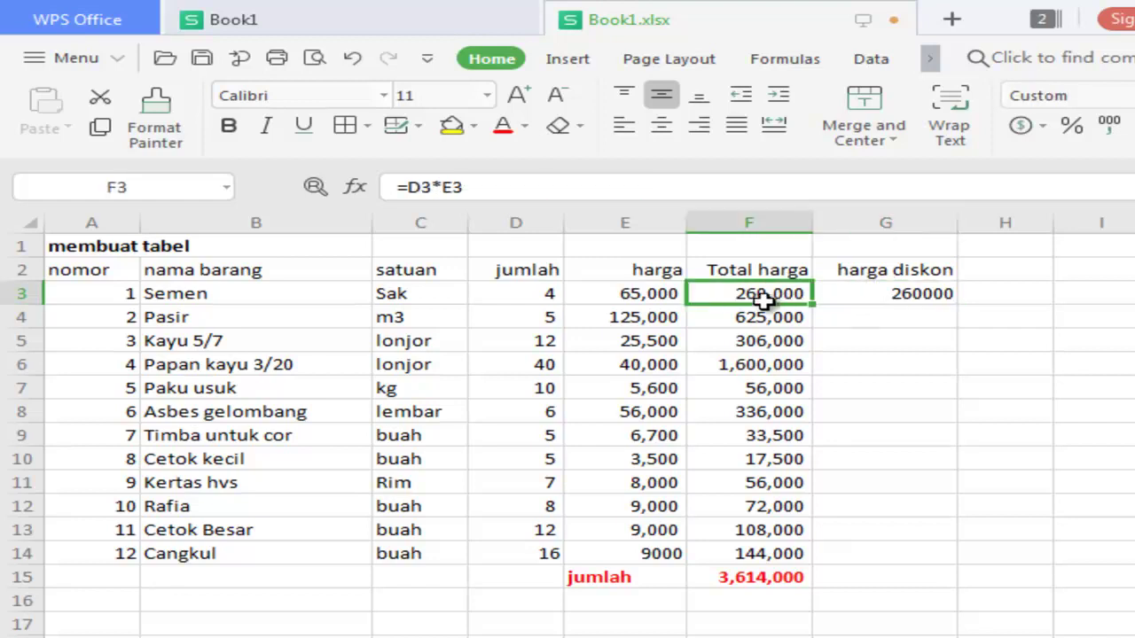
left_click(948, 295)
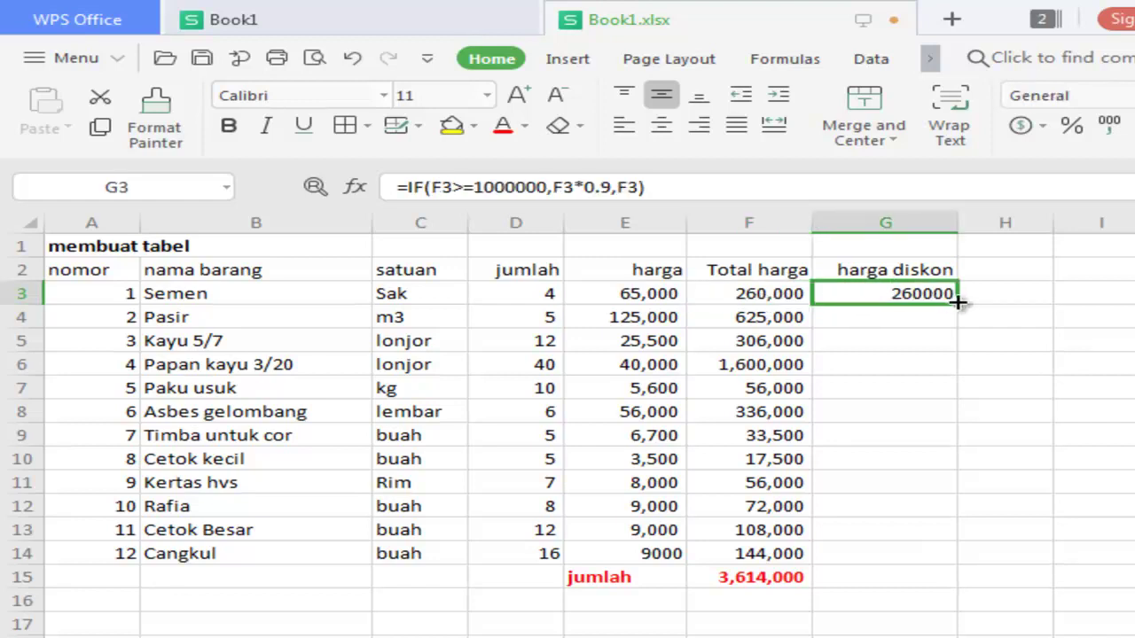
- Fill the IF formula from G3 down to G14 and check the discount in the Papan kayu 3/20 row
left_click_drag(957, 303, 960, 557)
left_click(758, 372)
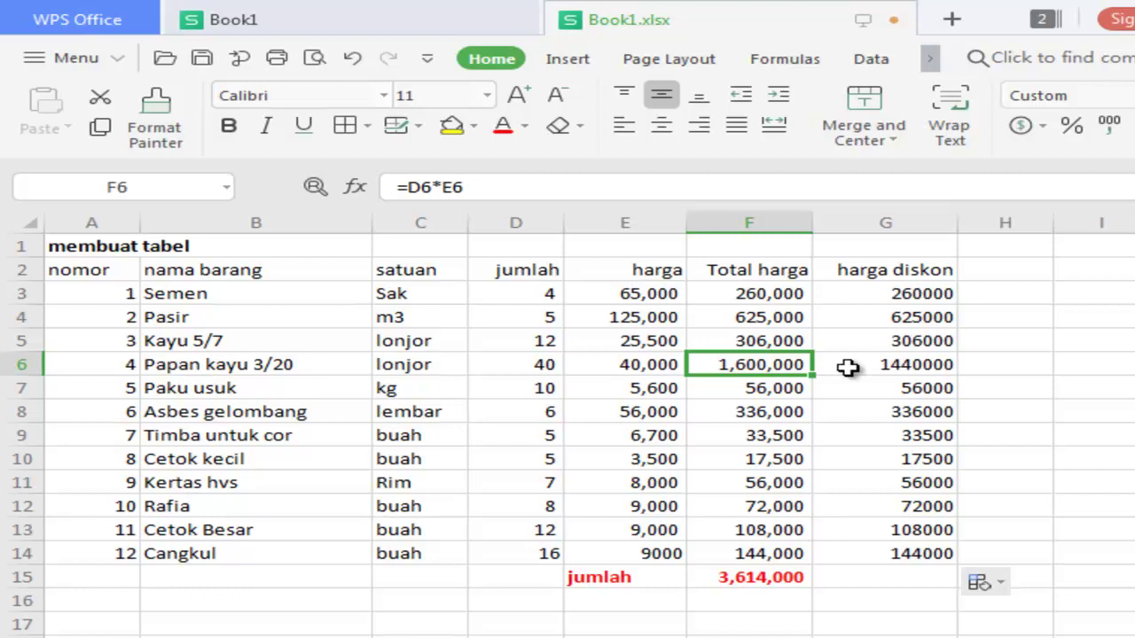
left_click(847, 368)
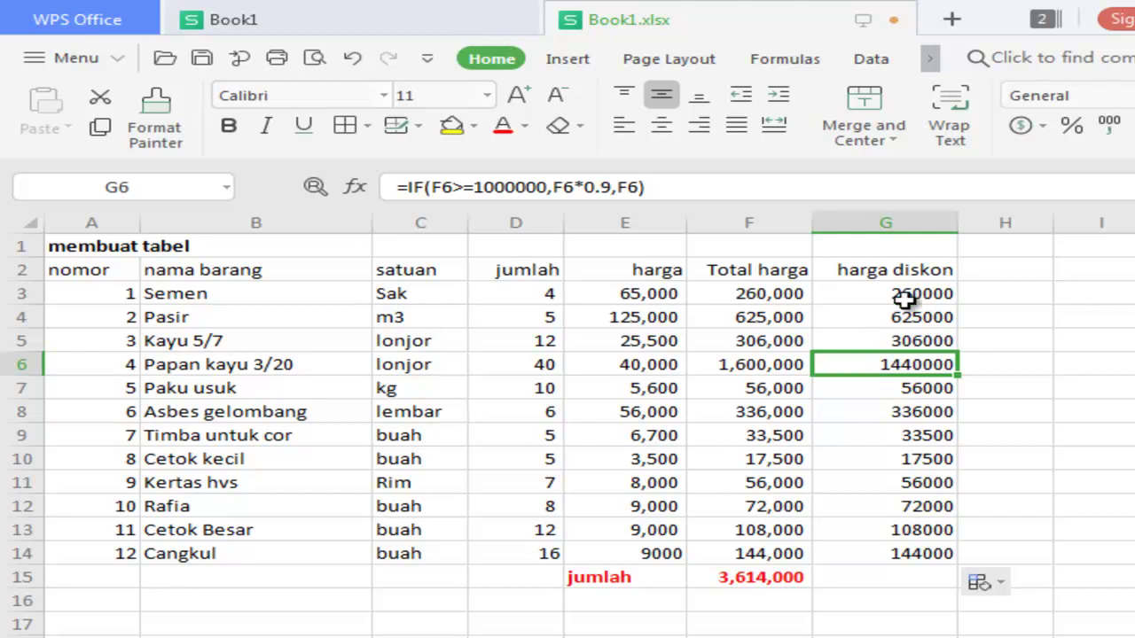
- Format the harga diskon values in G3:G14 with thousands separators and no decimal places
left_click_drag(906, 296, 932, 544)
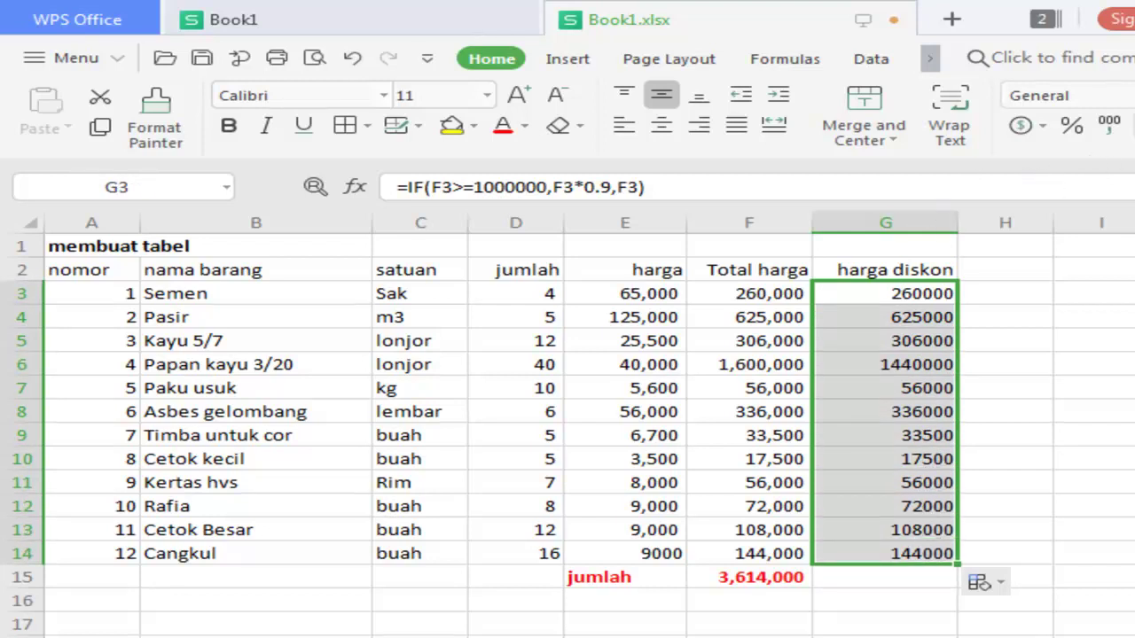
left_click(1114, 130)
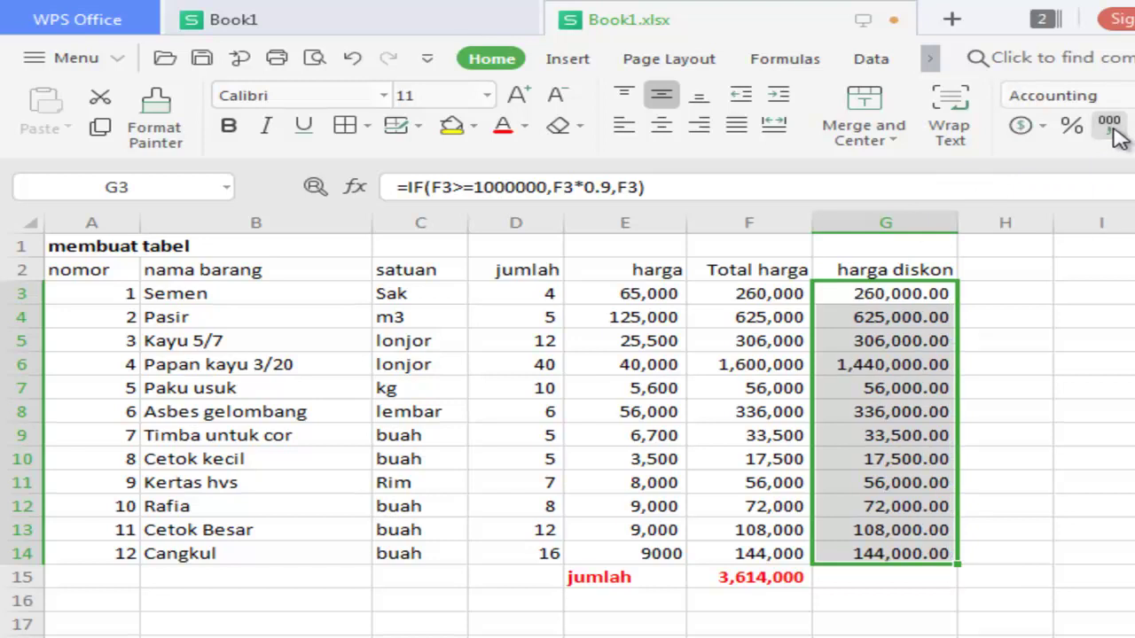
left_click(1133, 126)
left_click(1133, 126)
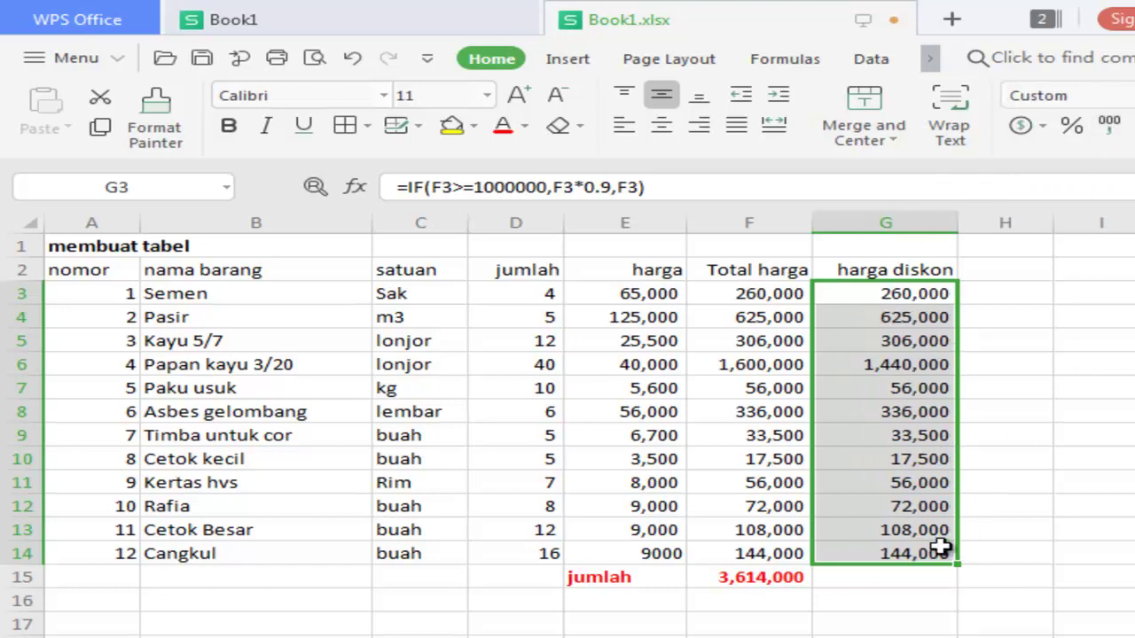
- Copy the red Total harga sum from F15 into G15 to total the harga diskon column
left_click(912, 577)
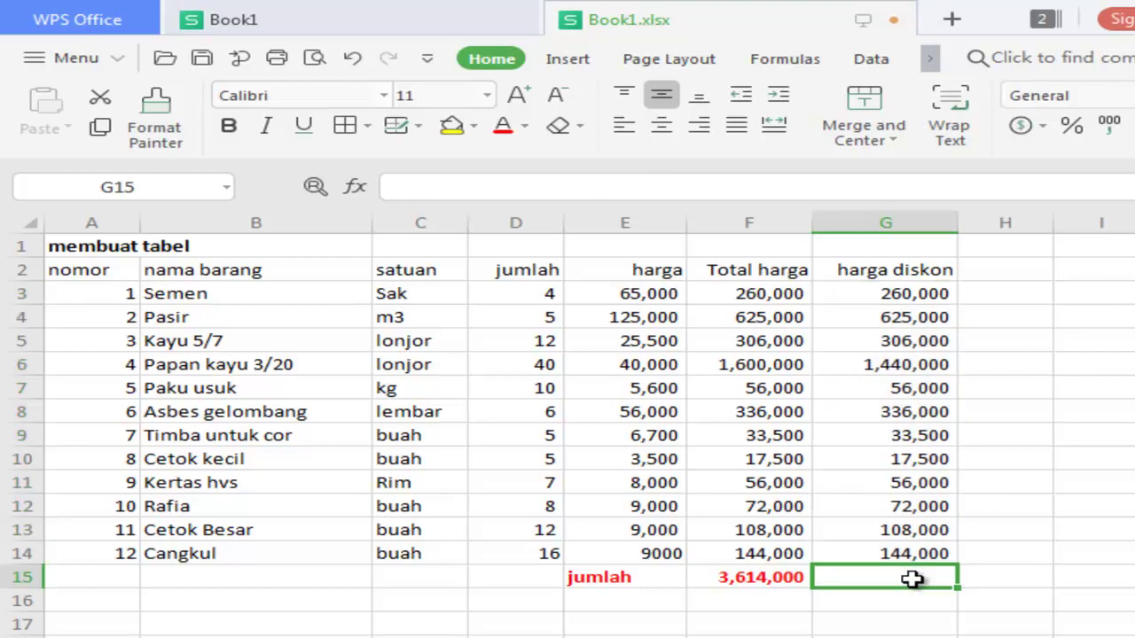
left_click(767, 580)
left_click(926, 576)
left_click_drag(916, 294, 913, 544)
left_click(1056, 549)
left_click(904, 581)
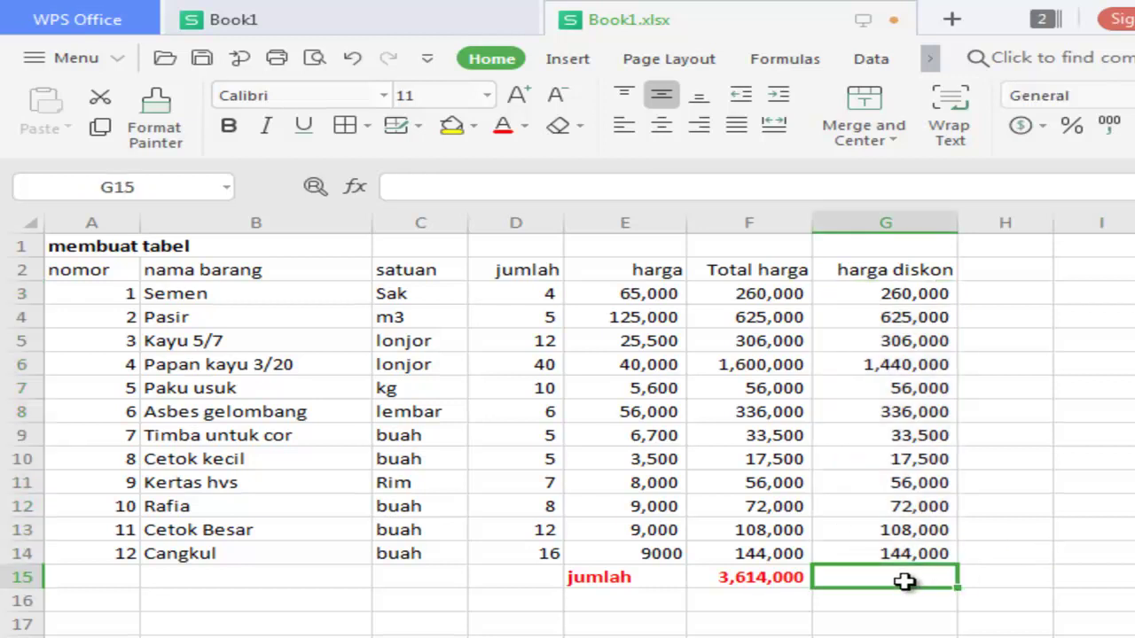
left_click(760, 581)
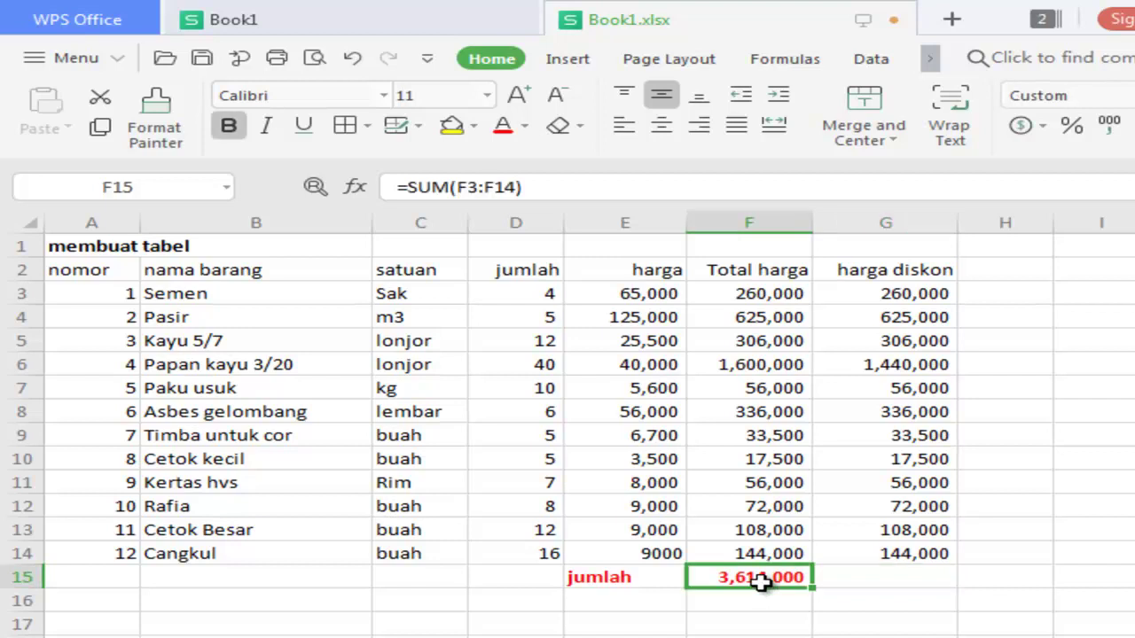
key("ctrl+c")
left_click(906, 578)
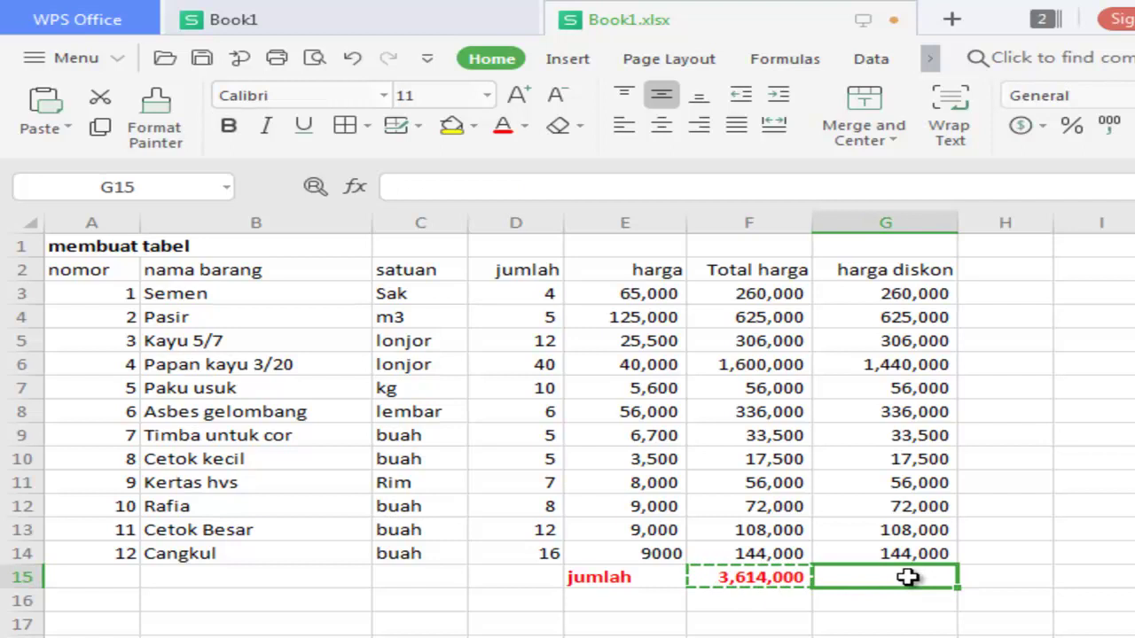
key("ctrl+v")
key("Right")
key("Right")
key("Right")
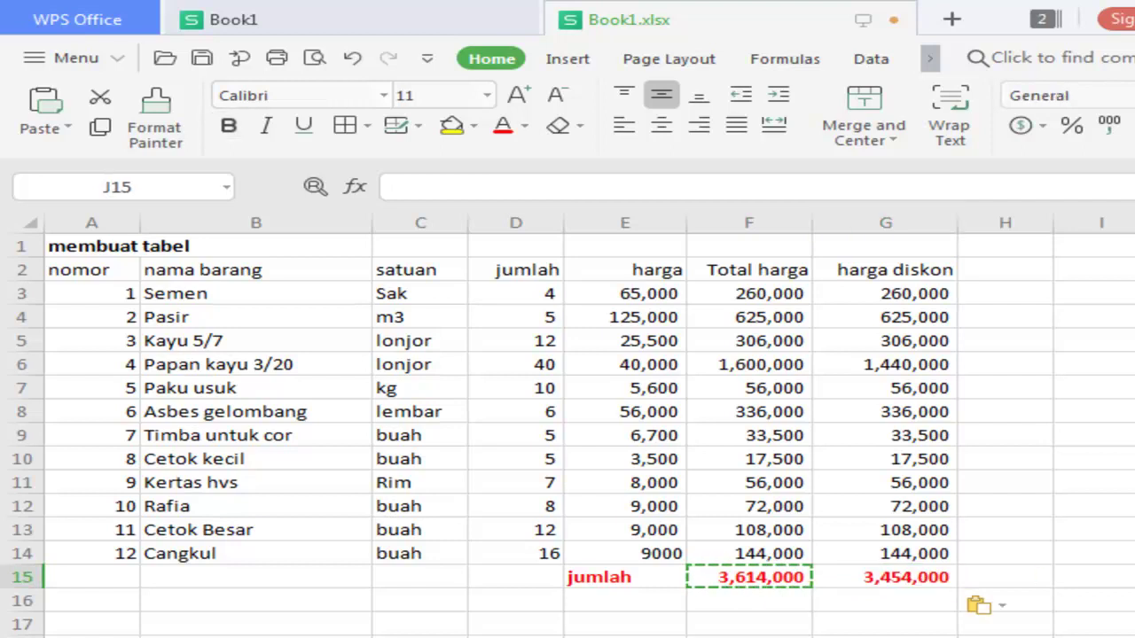
- Check the harga diskon total in G15 against the Total harga sum and save the workbook
left_click(839, 582)
left_click(757, 601)
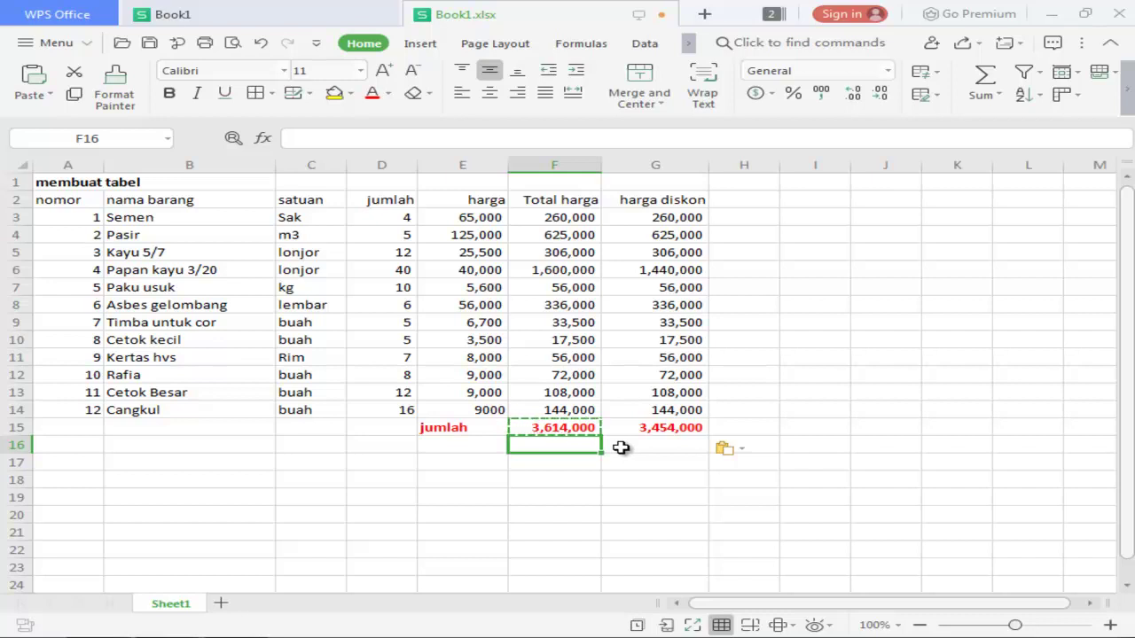
left_click(622, 447)
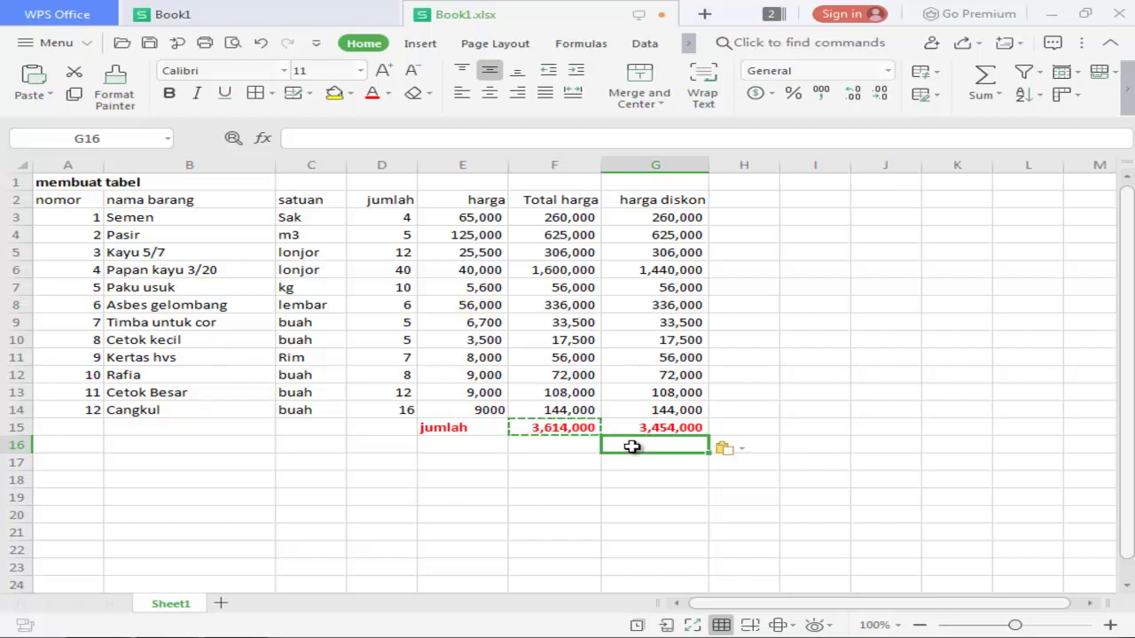
left_click(697, 429)
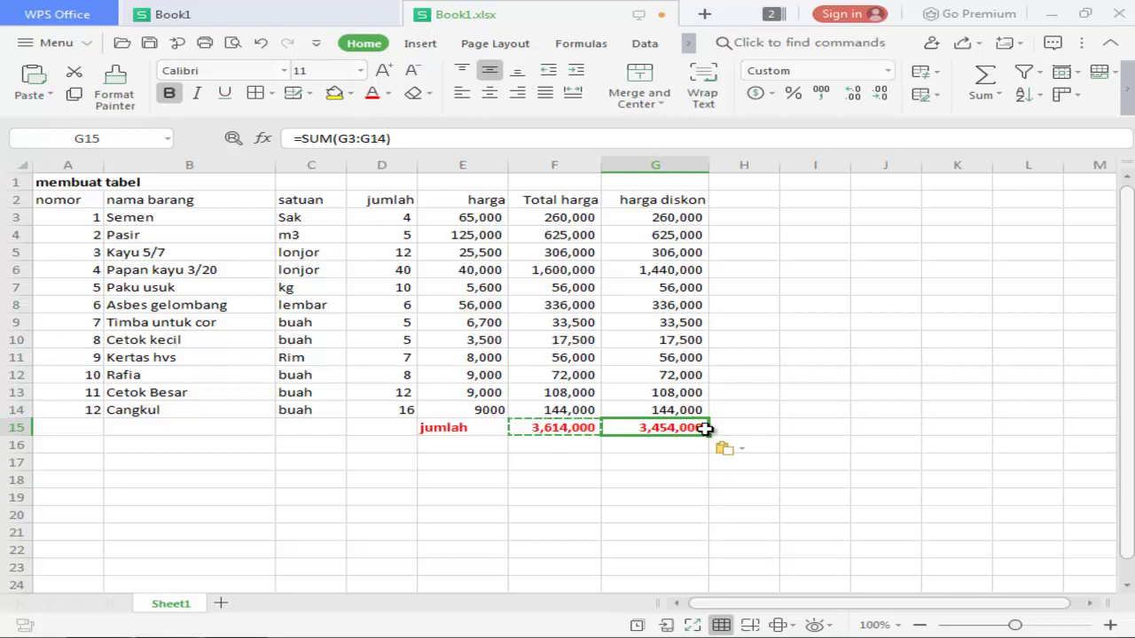
left_click(94, 183)
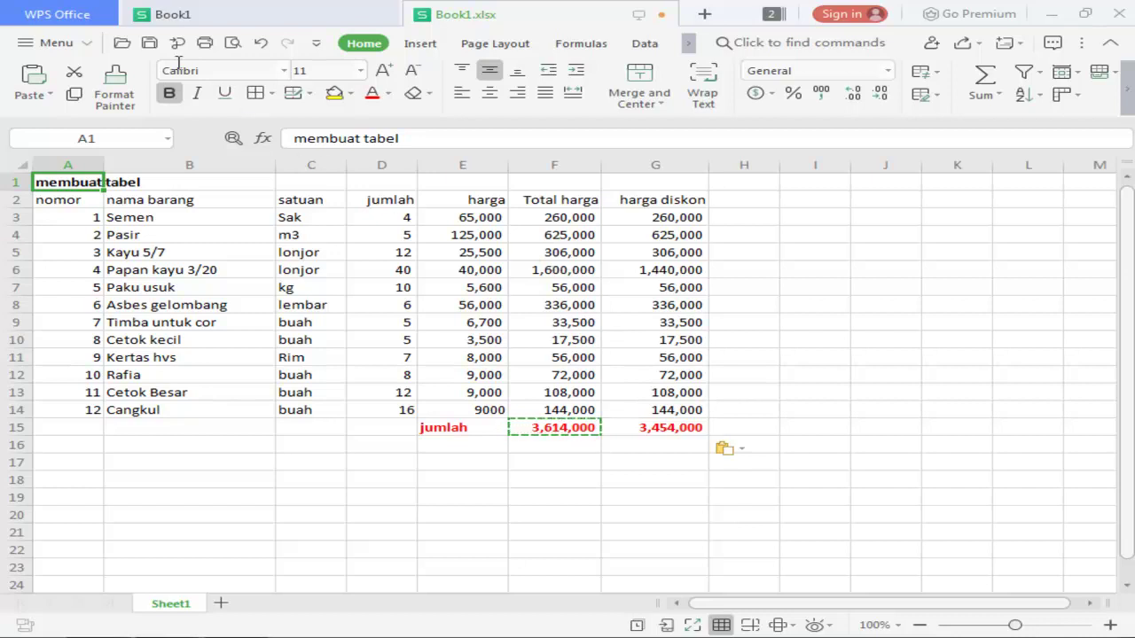
left_click(149, 42)
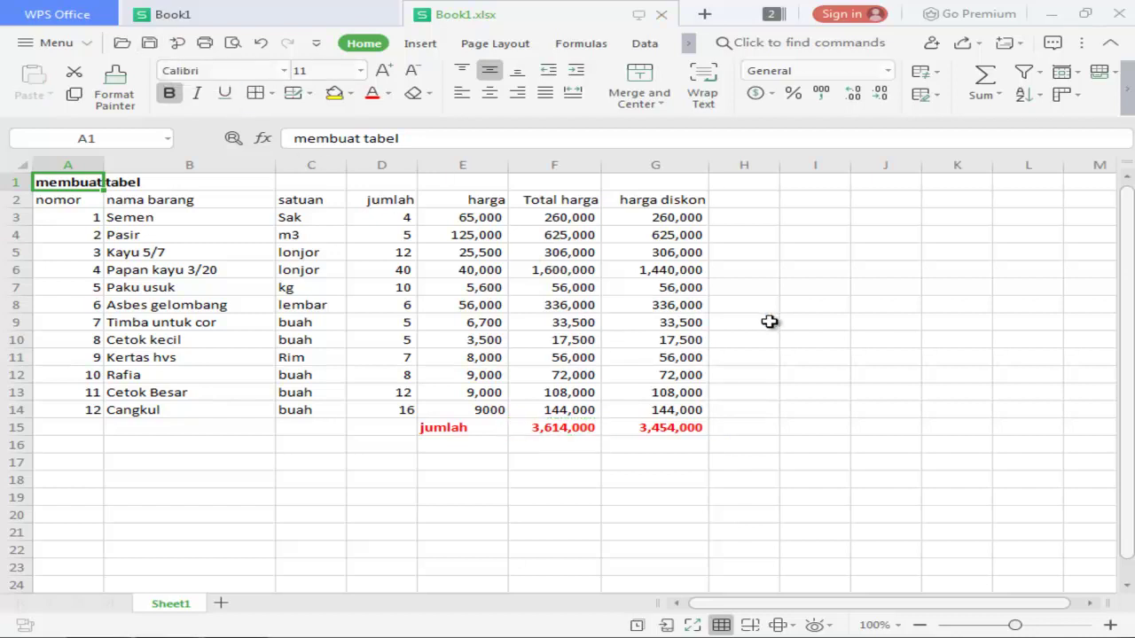